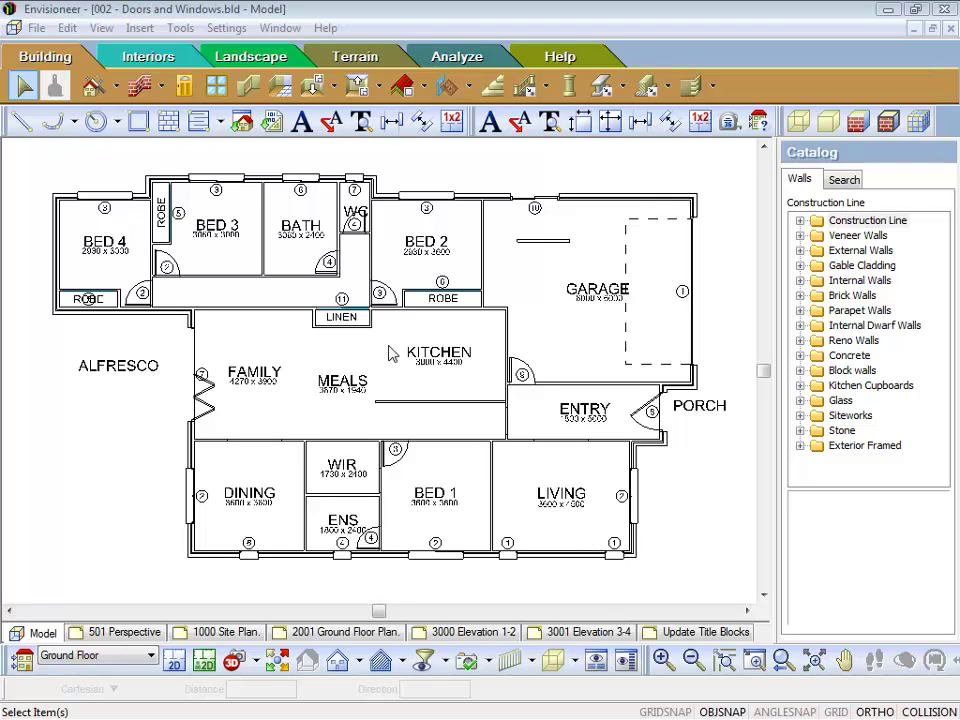
Review the Floors tool's creation methods, then zoom in and out on the garage corner.
{"action": "left_click", "coordinate": [334, 88]}
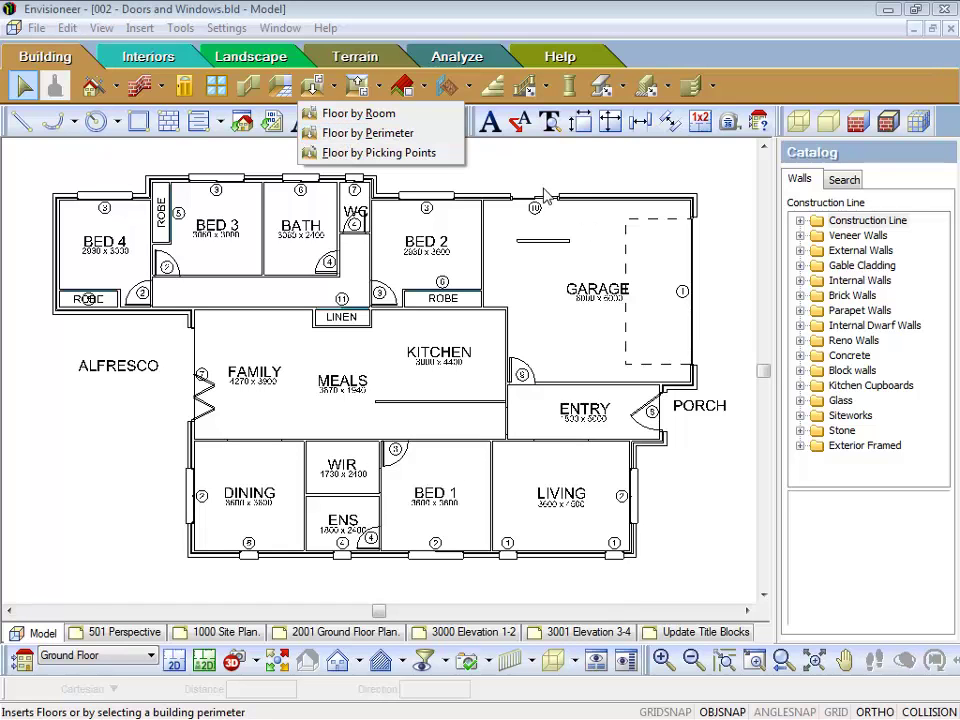
{"action": "left_click", "coordinate": [507, 181]}
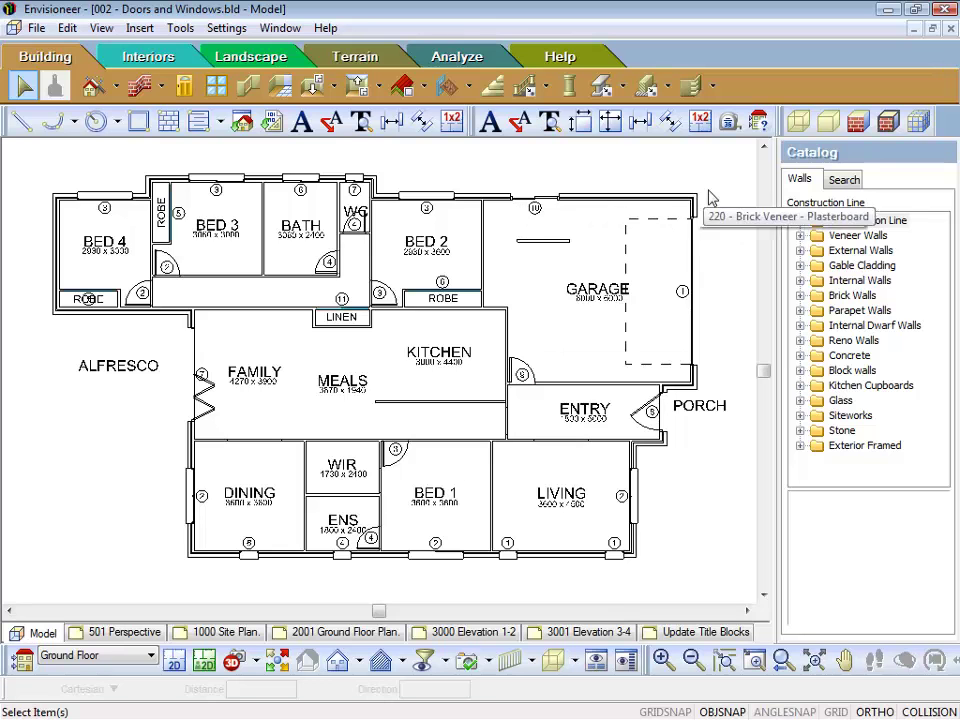
{"action": "scroll", "coordinate": [709, 197], "scroll_direction": "up", "scroll_amount": 3}
{"action": "scroll", "coordinate": [709, 197], "scroll_direction": "up", "scroll_amount": 3}
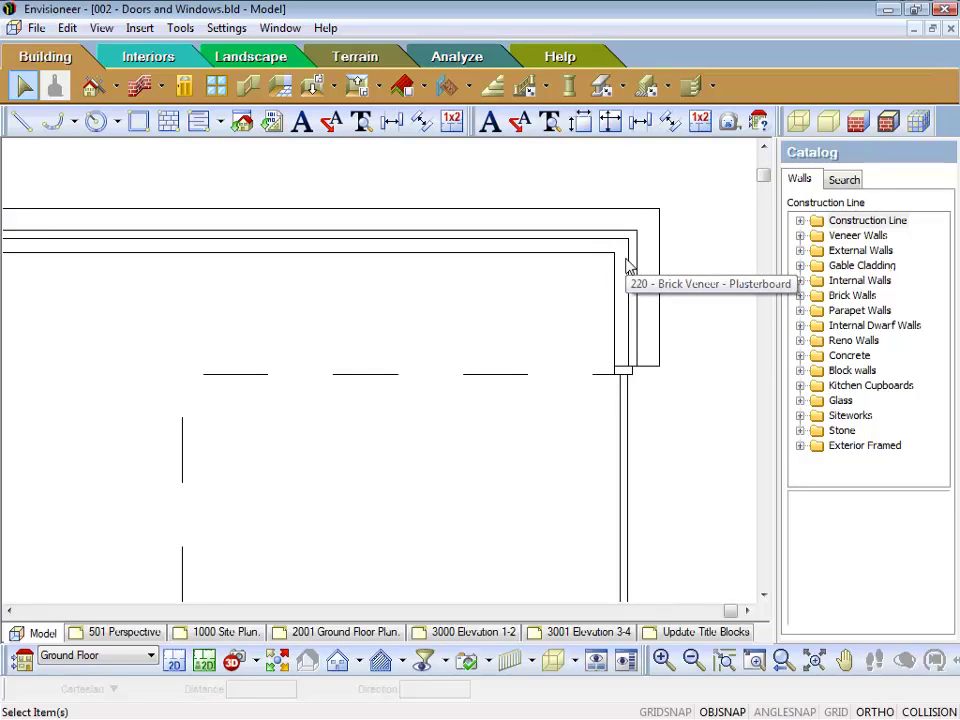
{"action": "scroll", "coordinate": [628, 266], "scroll_direction": "down", "scroll_amount": 5}
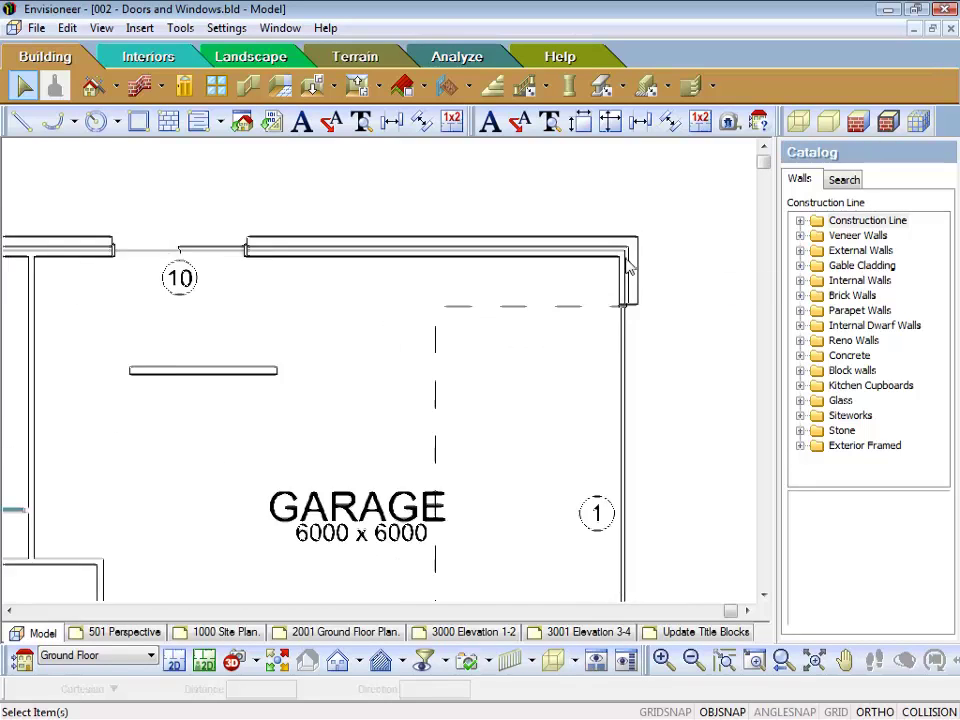
{"action": "scroll", "coordinate": [628, 266], "scroll_direction": "down", "scroll_amount": 4}
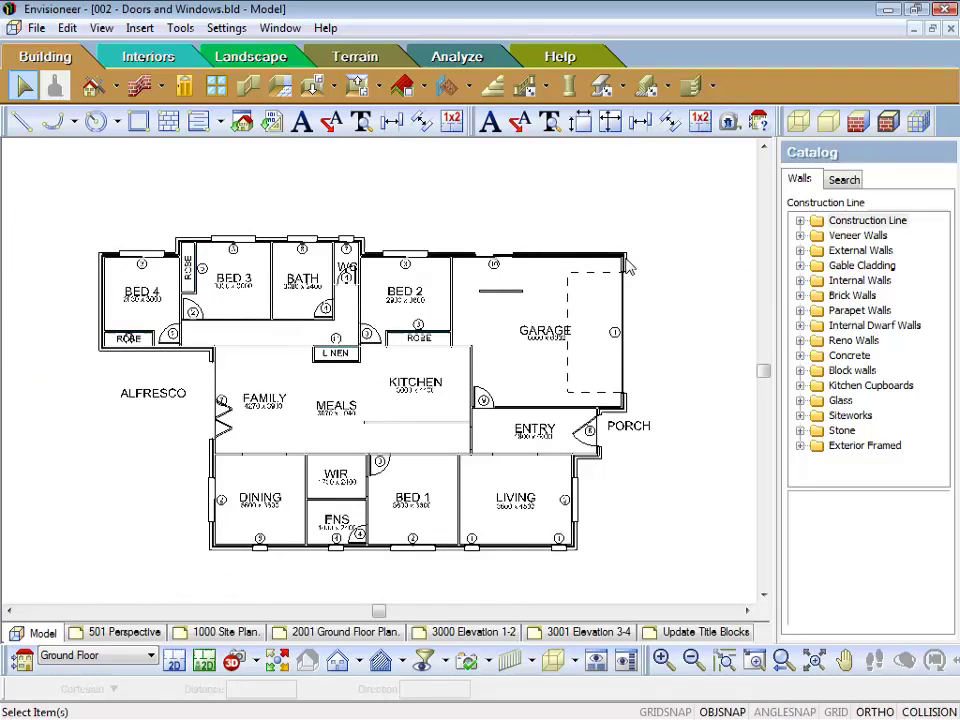
{"action": "scroll", "coordinate": [330, 490], "scroll_direction": "up", "scroll_amount": 1}
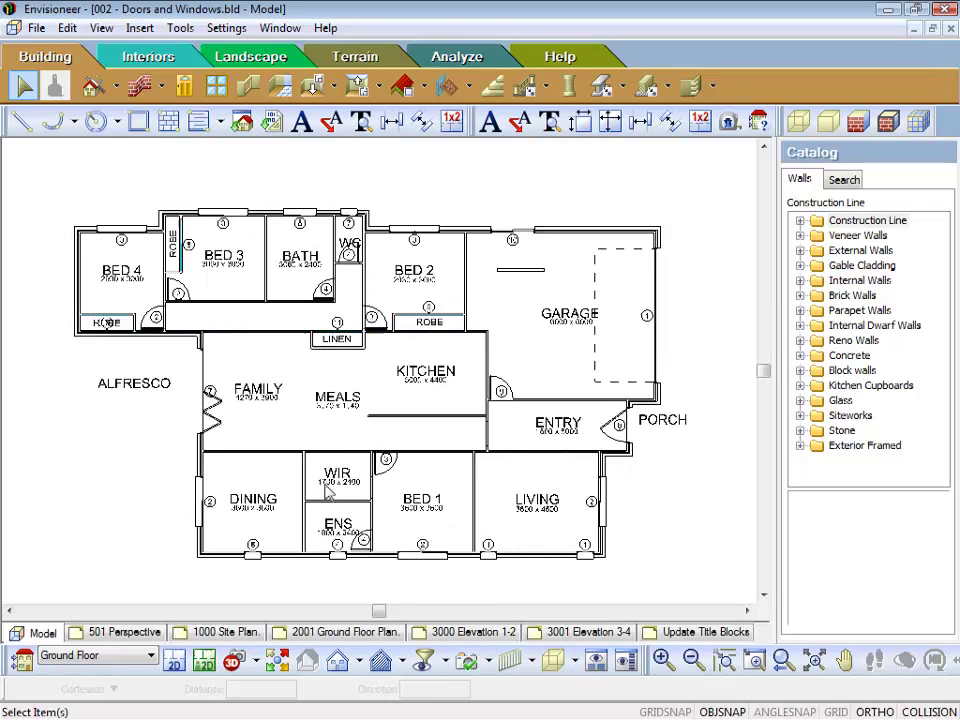
Start Floor by Perimeter and preview Concrete > Ground Floor Slab > Concrete Slab - Living Area in a widened catalog.
{"action": "left_click", "coordinate": [336, 88]}
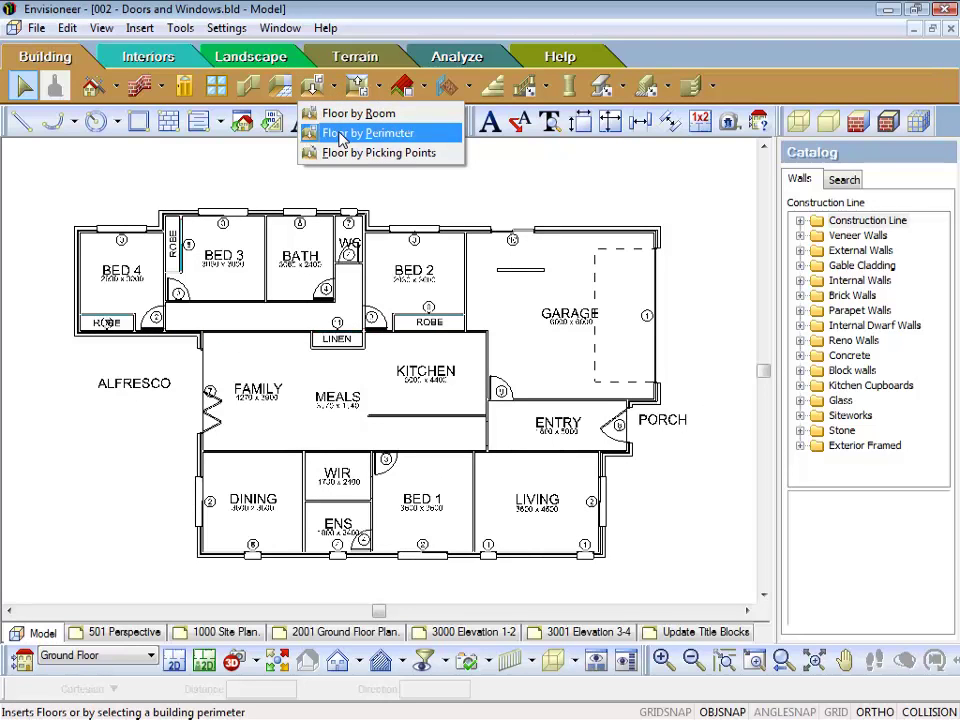
{"action": "left_click", "coordinate": [340, 133]}
{"action": "left_click", "coordinate": [800, 282]}
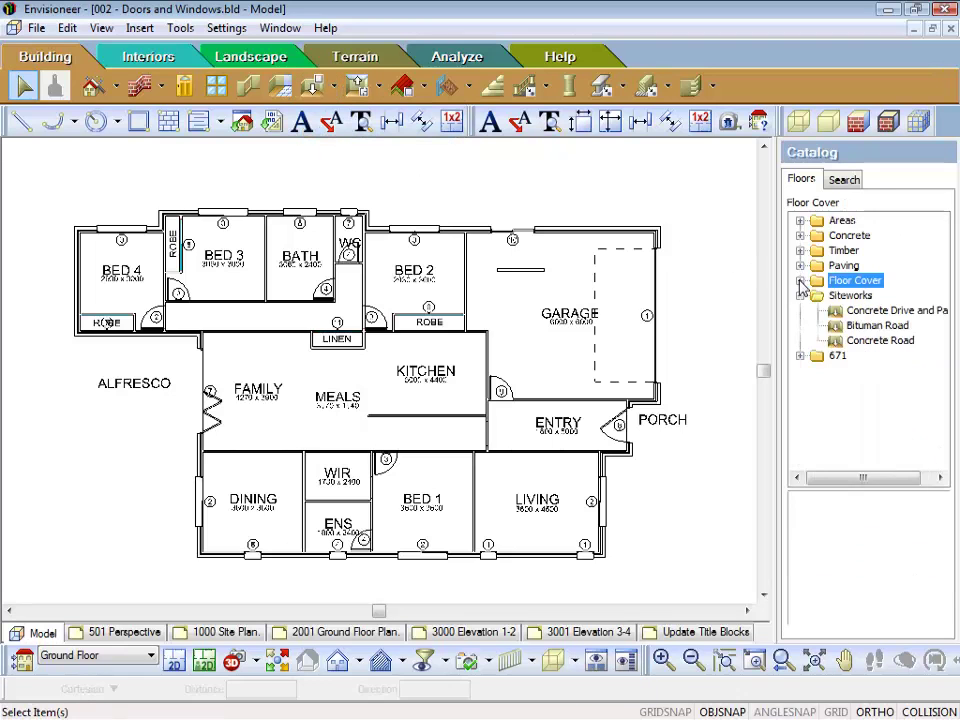
{"action": "left_click", "coordinate": [800, 236]}
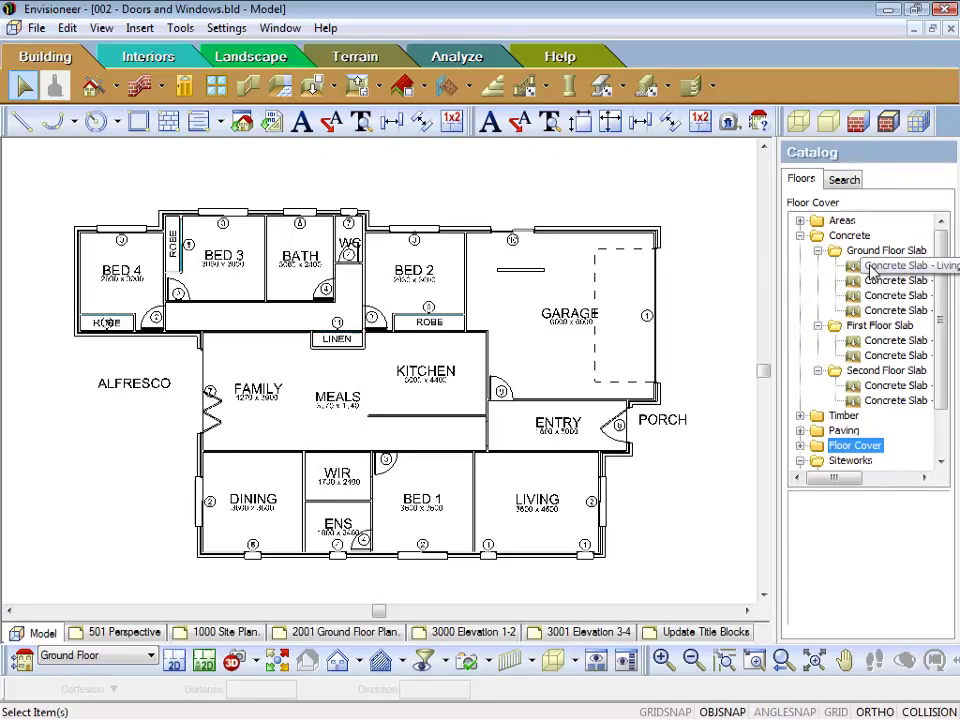
{"action": "left_click_drag", "start_coordinate": [774, 272], "coordinate": [704, 270]}
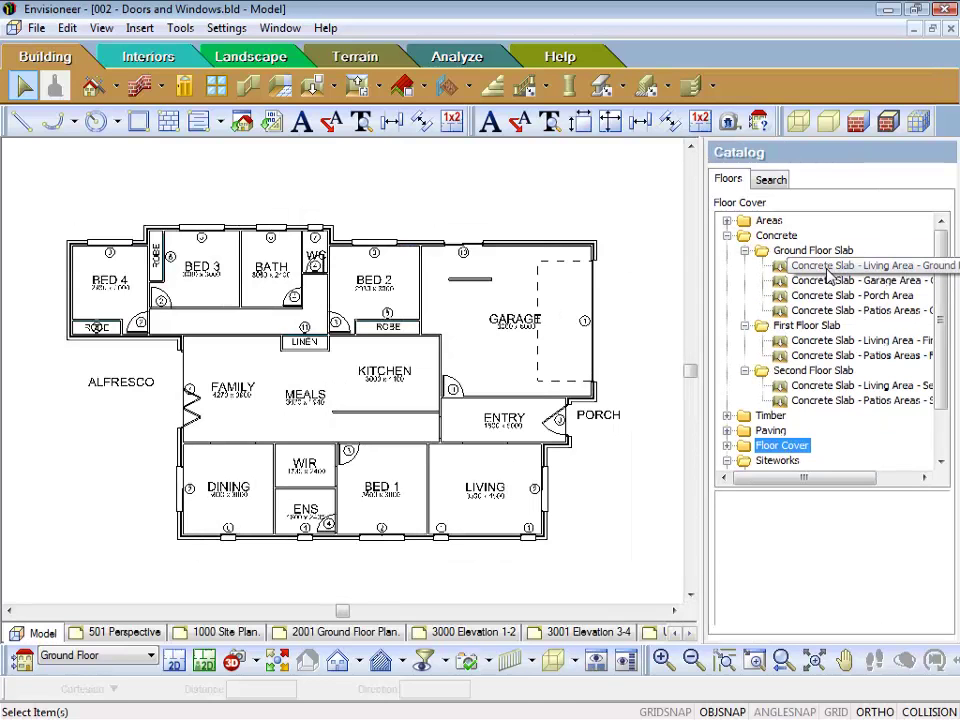
{"action": "left_click", "coordinate": [828, 272]}
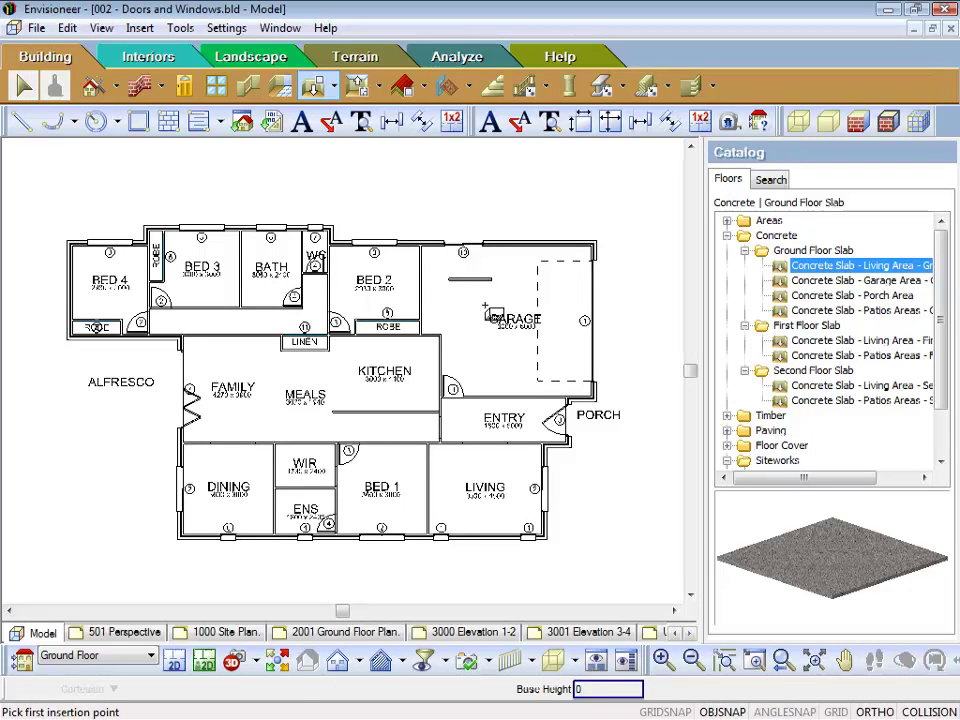
{"action": "key", "text": "Escape"}
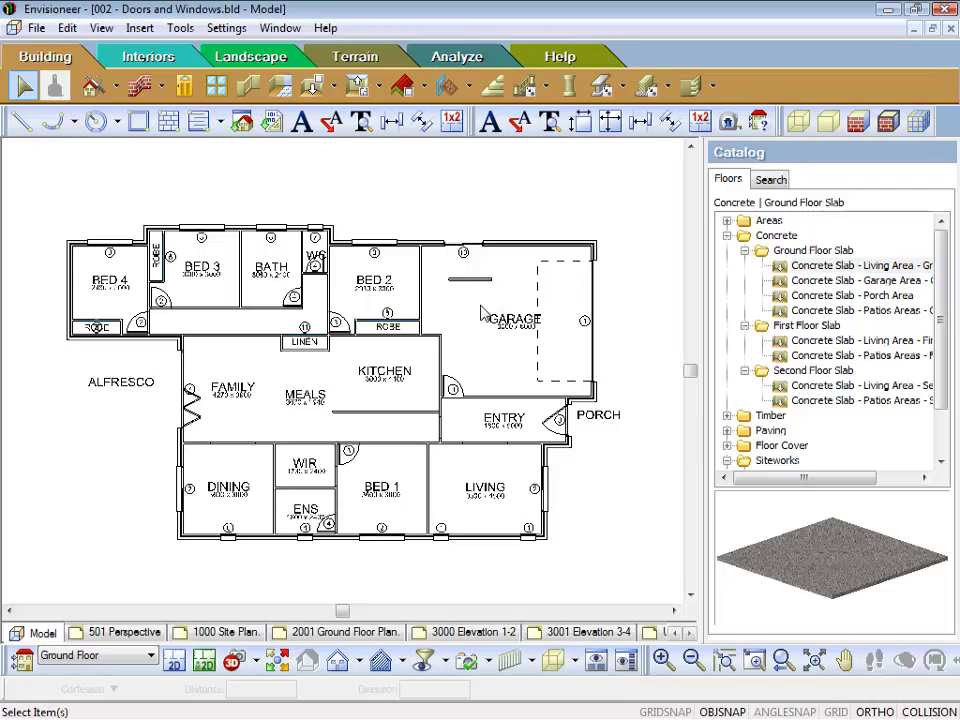
Switch to a 3D isometric view of the house and zoom in on the ground floor rooms.
{"action": "left_click", "coordinate": [274, 662]}
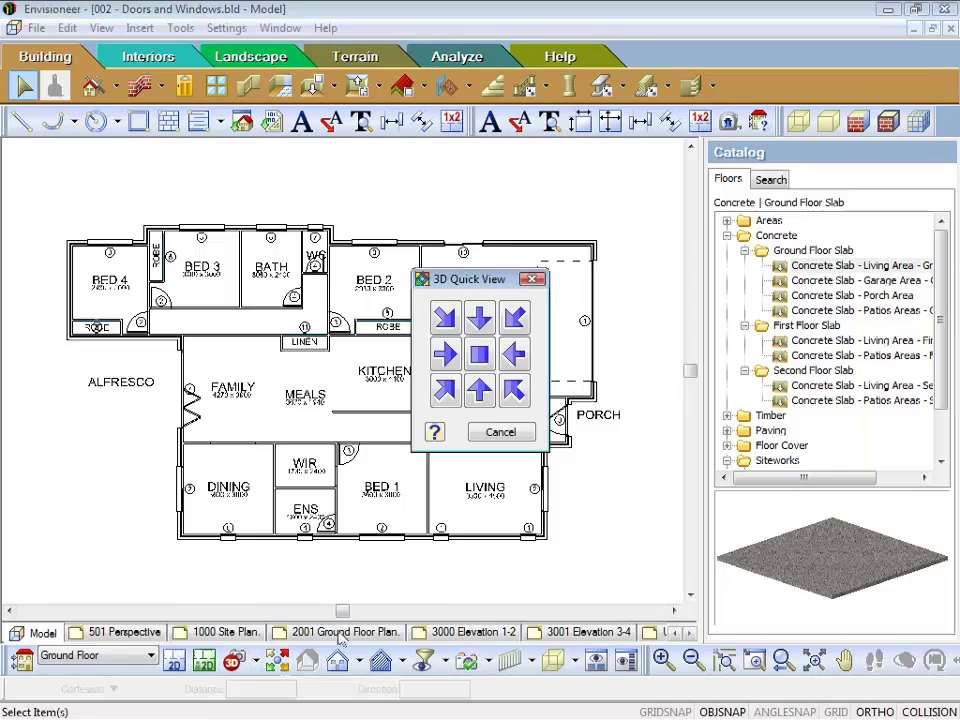
{"action": "left_click", "coordinate": [513, 390]}
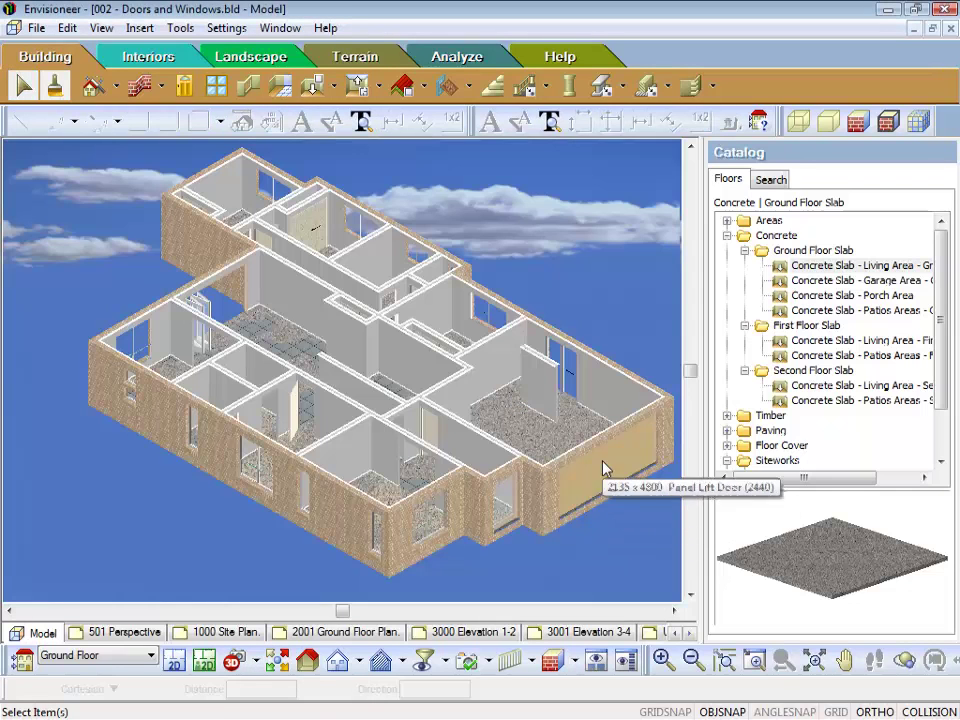
{"action": "scroll", "coordinate": [606, 467], "scroll_direction": "up", "scroll_amount": 4}
{"action": "scroll", "coordinate": [485, 565], "scroll_direction": "up", "scroll_amount": 2}
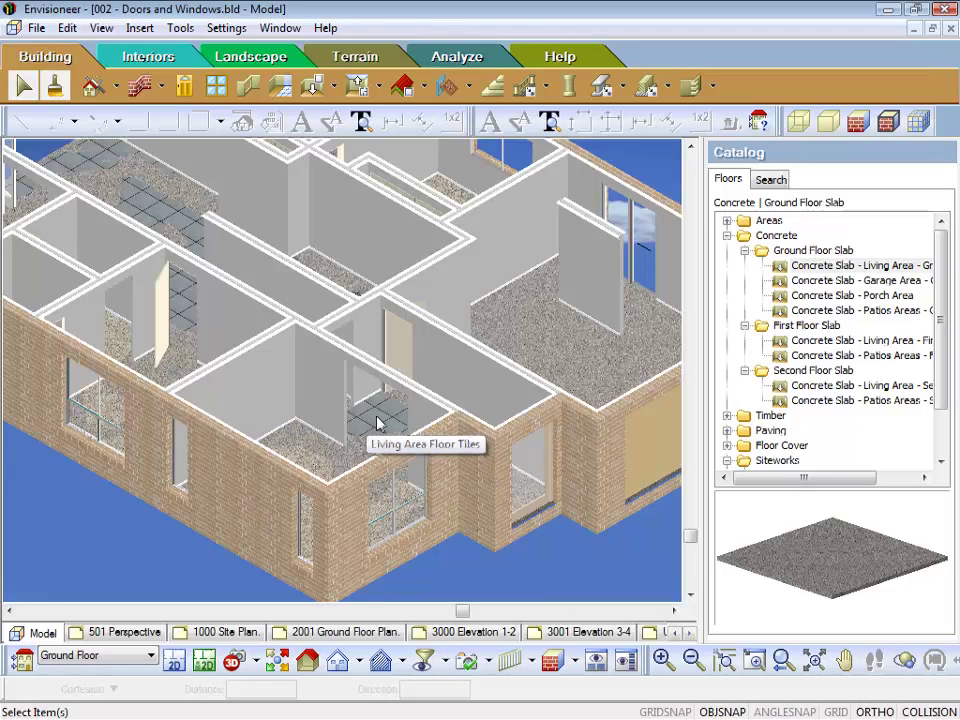
{"action": "left_click", "coordinate": [332, 86]}
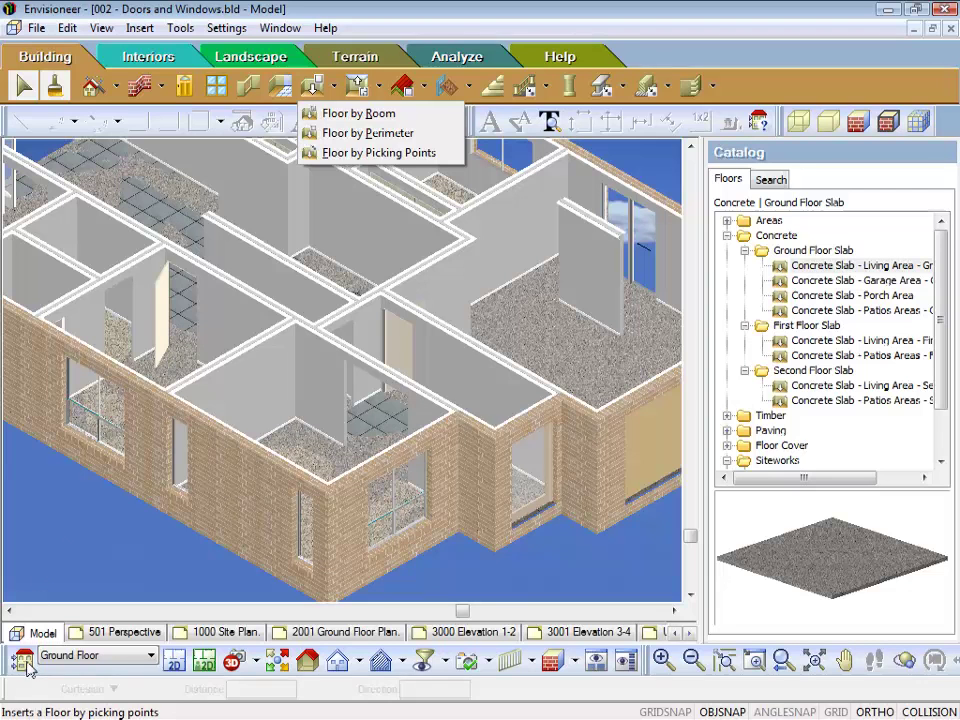
Undo the carpet floor coverings with Edit > Undo and go back to 2D Plan View.
{"action": "left_click", "coordinate": [347, 243]}
{"action": "left_click", "coordinate": [347, 243]}
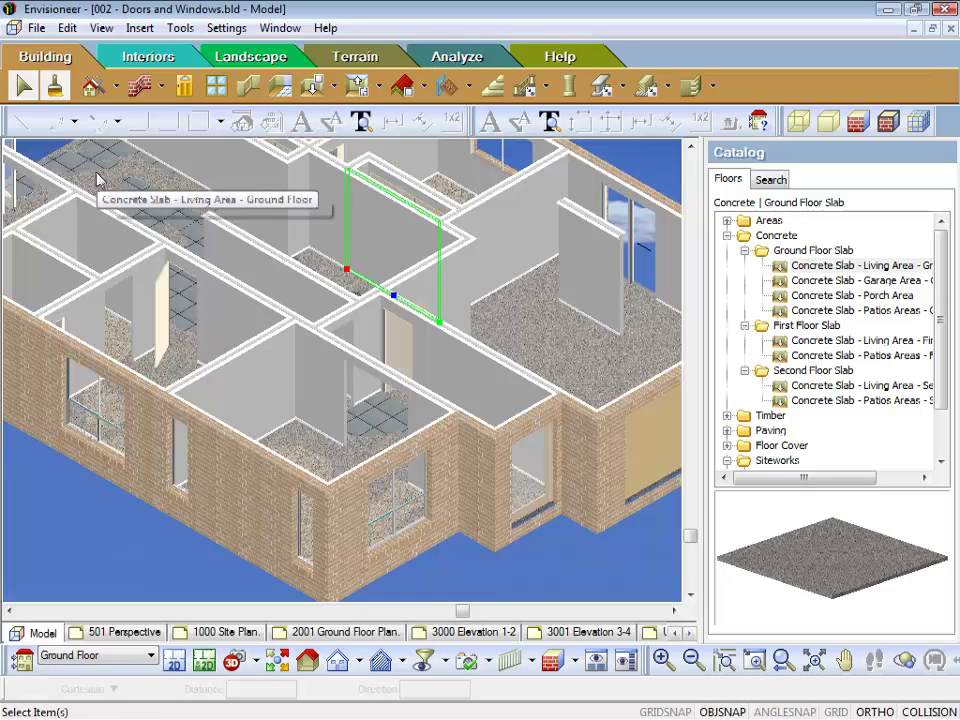
{"action": "left_click", "coordinate": [66, 28]}
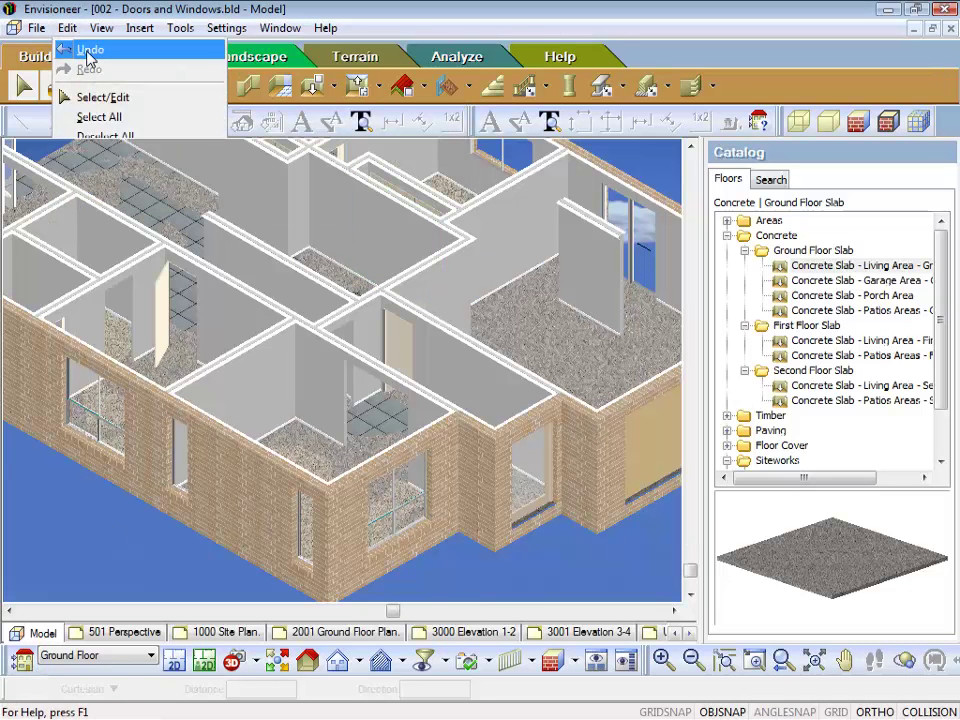
{"action": "left_click", "coordinate": [88, 51]}
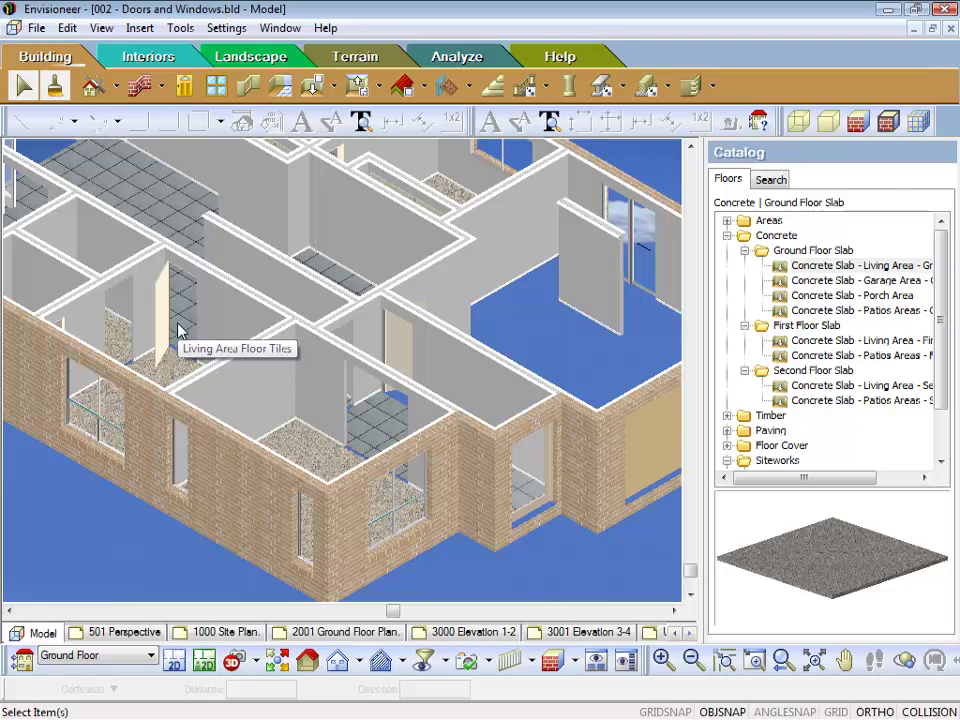
{"action": "left_click", "coordinate": [175, 665]}
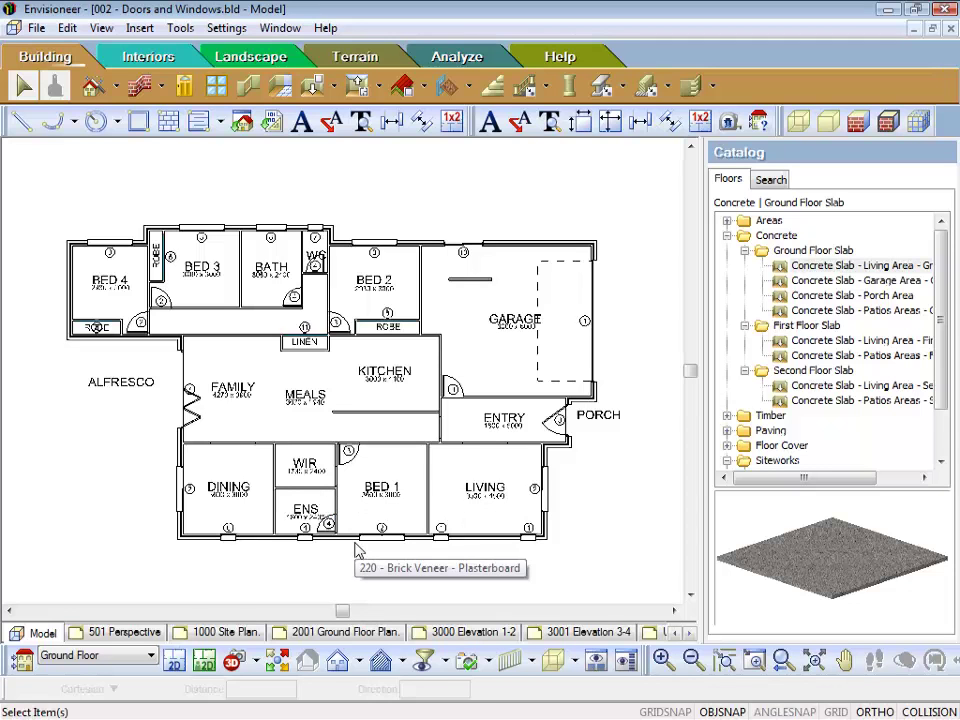
In View Filter, hide Walls plus the Schedule Marks, Schedules and Text notation.
{"action": "left_click", "coordinate": [424, 662]}
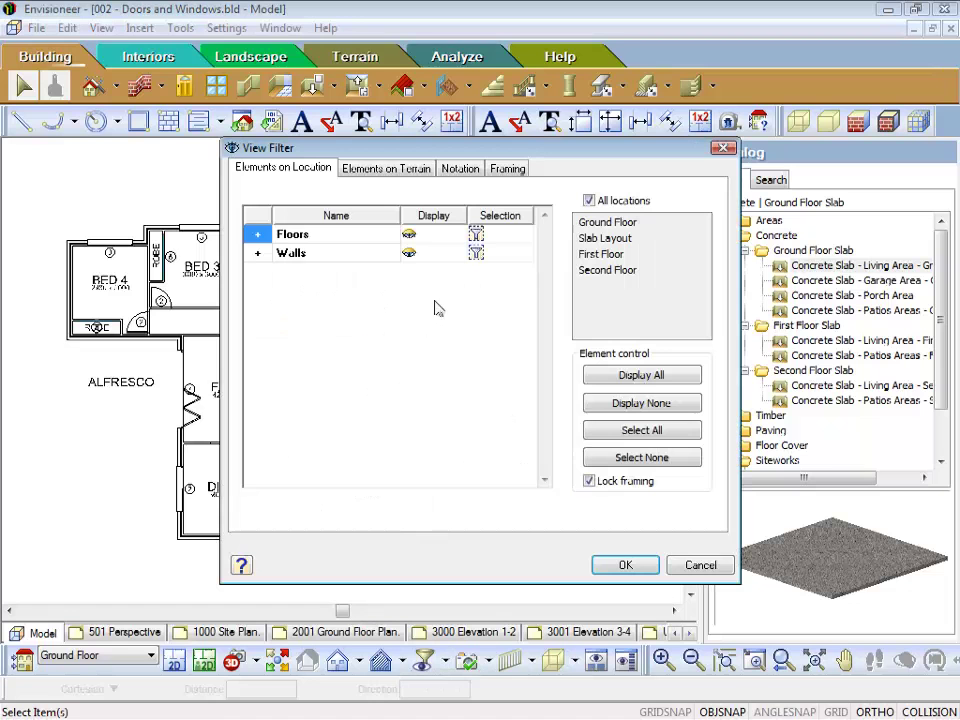
{"action": "left_click", "coordinate": [407, 256]}
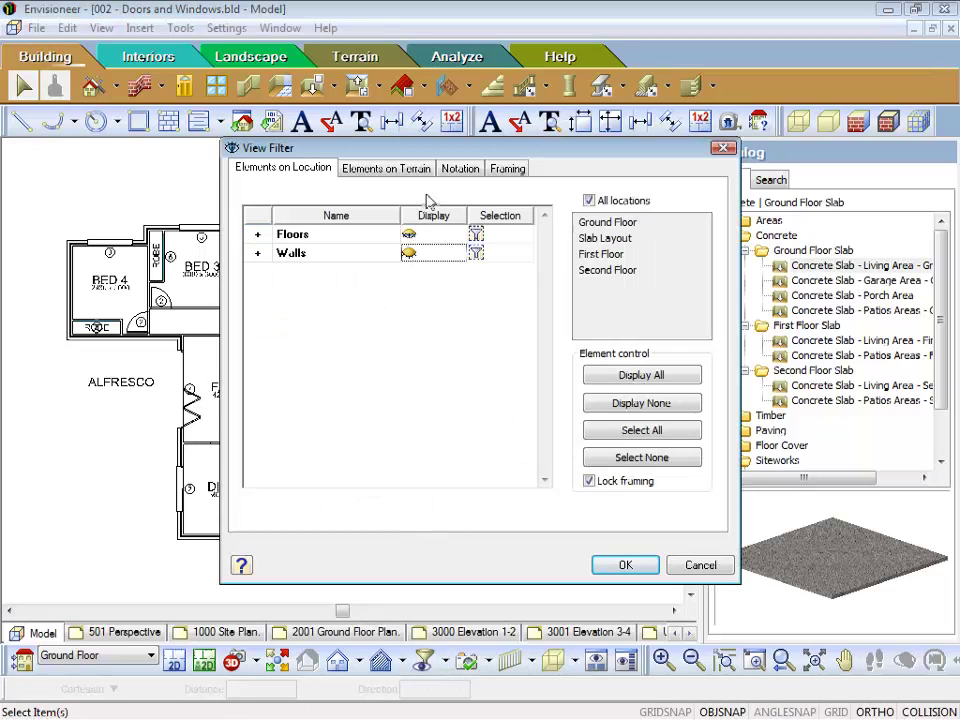
{"action": "left_click", "coordinate": [451, 174]}
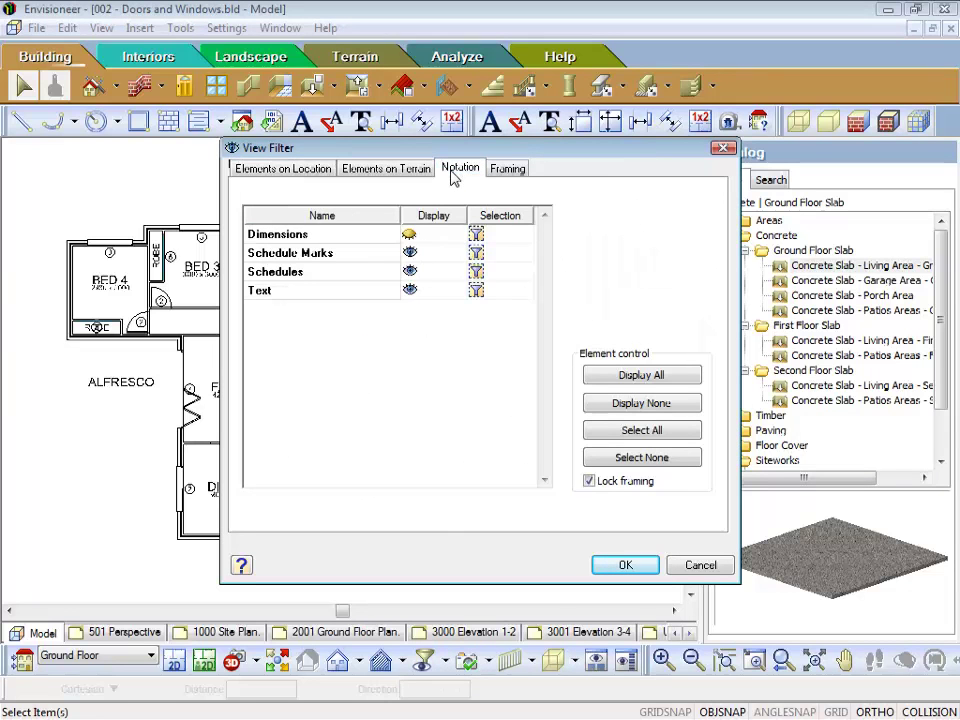
{"action": "left_click", "coordinate": [408, 253]}
{"action": "left_click", "coordinate": [409, 272]}
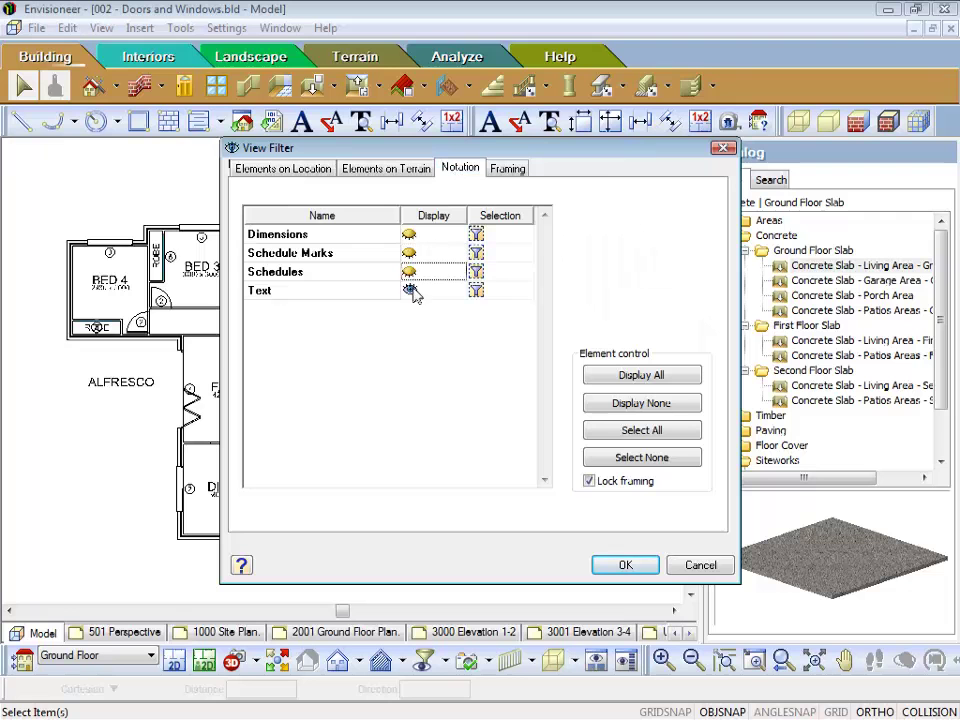
{"action": "left_click", "coordinate": [410, 290]}
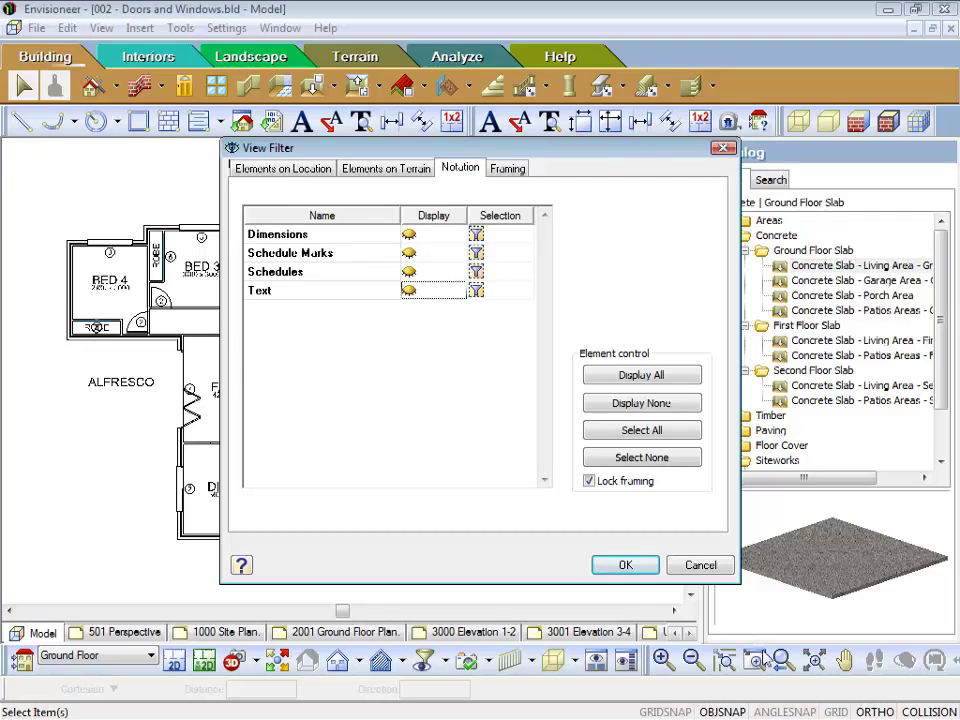
{"action": "left_click", "coordinate": [626, 566]}
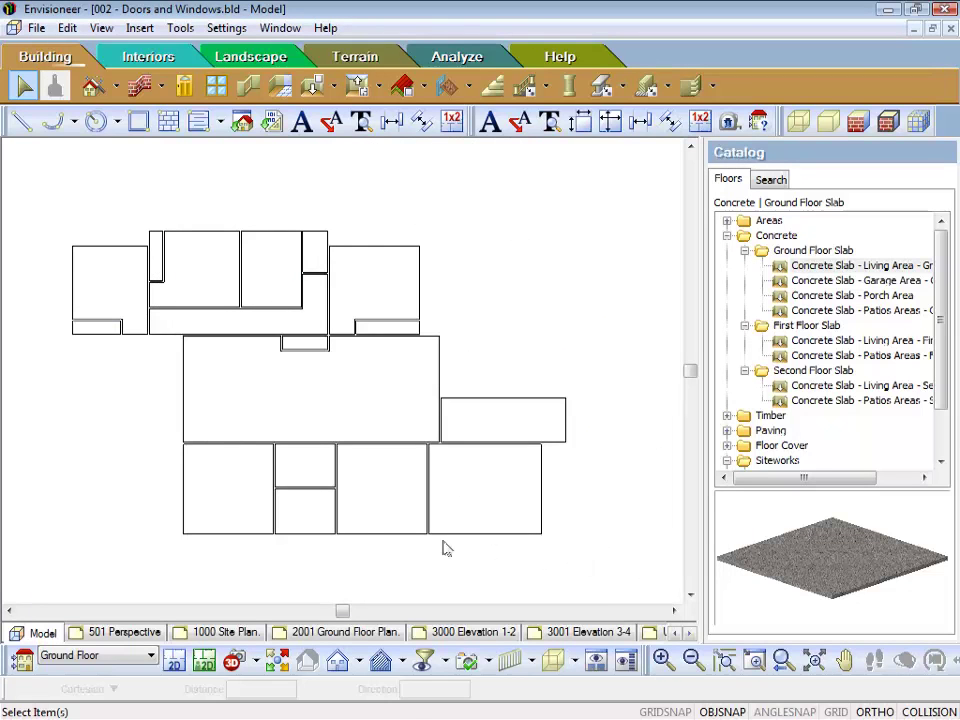
Make 110 GF Floor Cover, floor level 310, the current building location.
{"action": "left_click", "coordinate": [23, 663]}
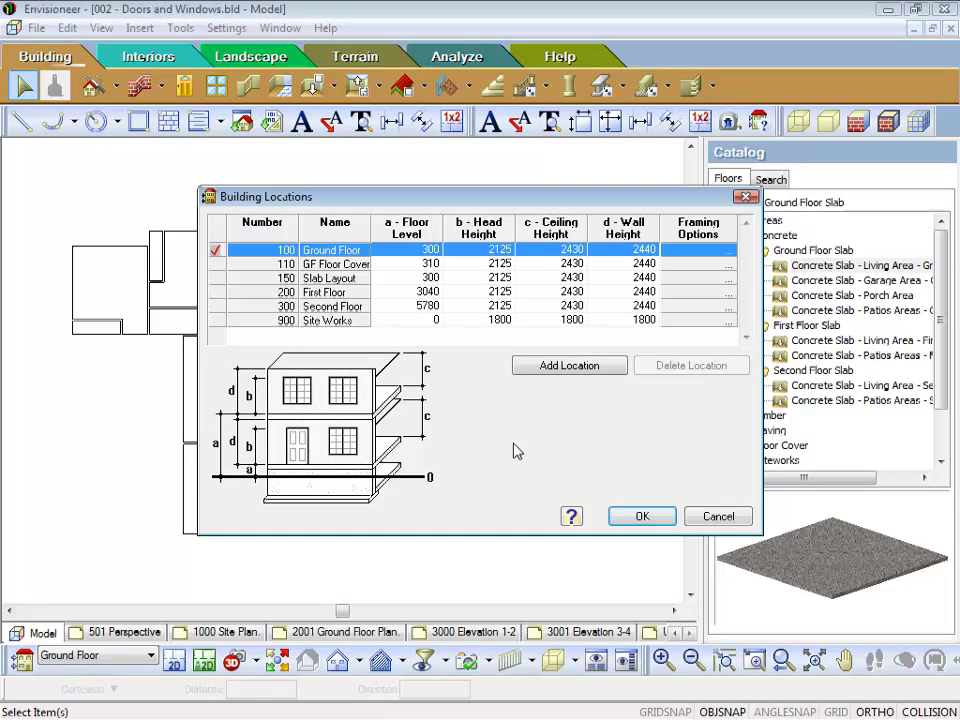
{"action": "left_click", "coordinate": [396, 264]}
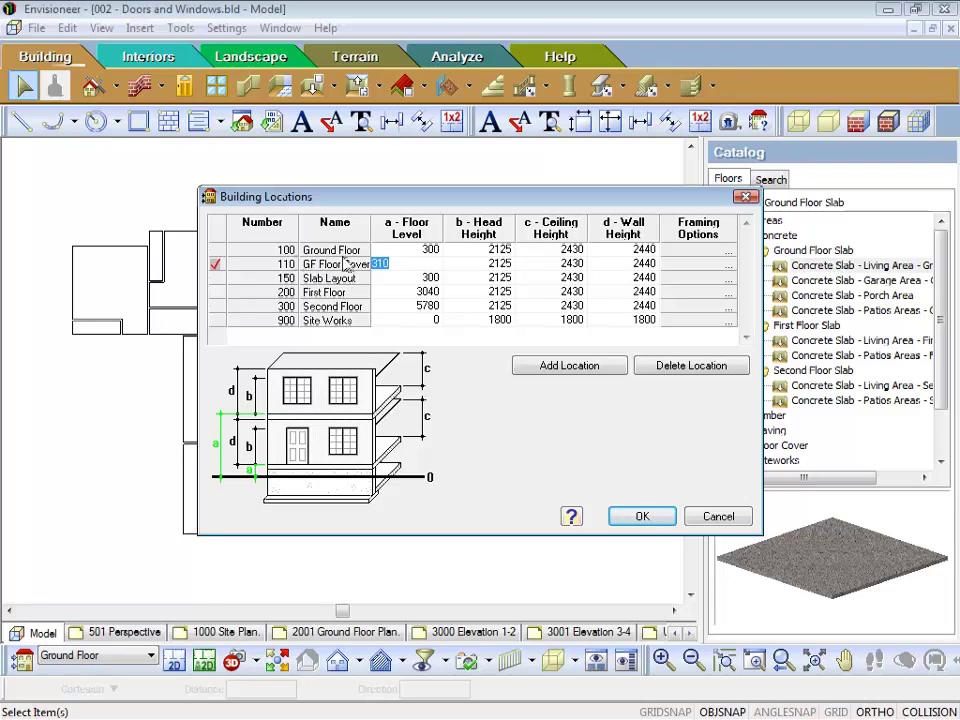
{"action": "left_click", "coordinate": [270, 265]}
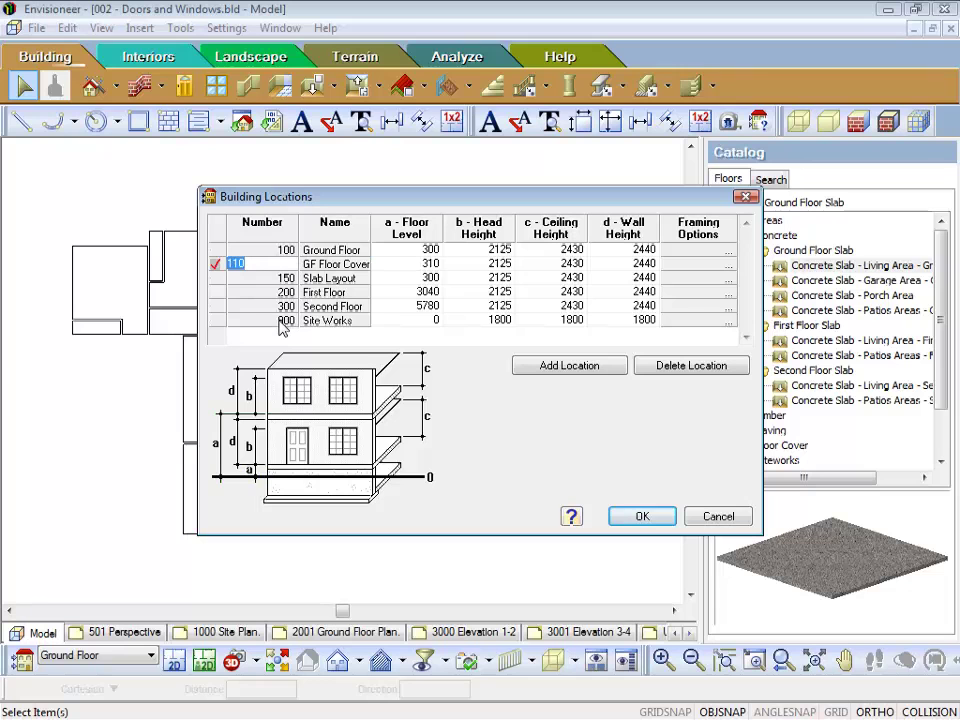
{"action": "left_click", "coordinate": [404, 266]}
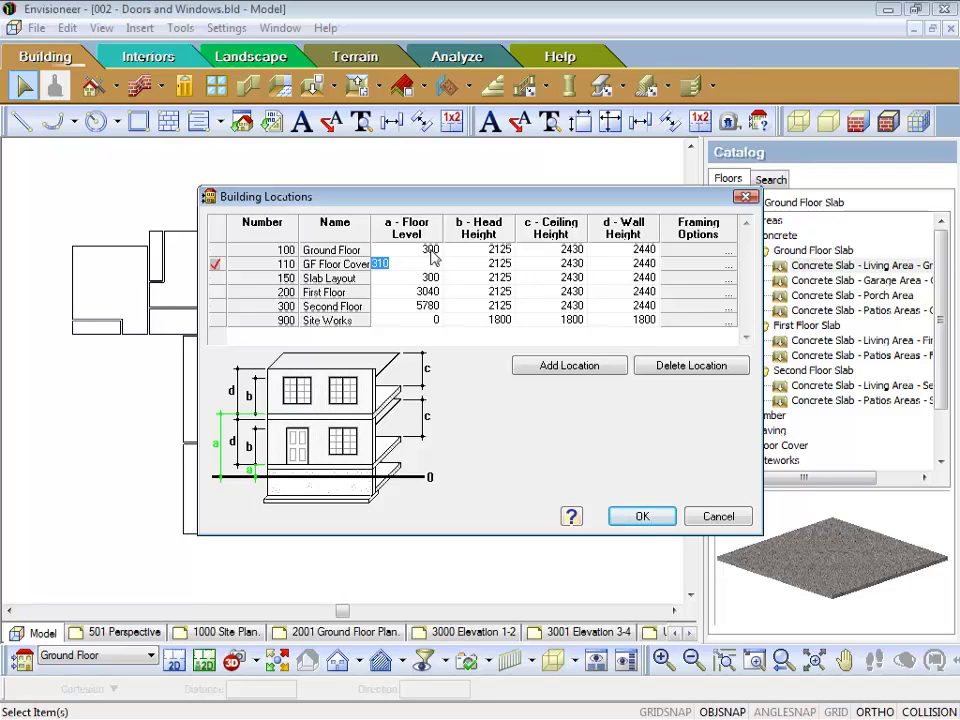
{"action": "left_click", "coordinate": [638, 517]}
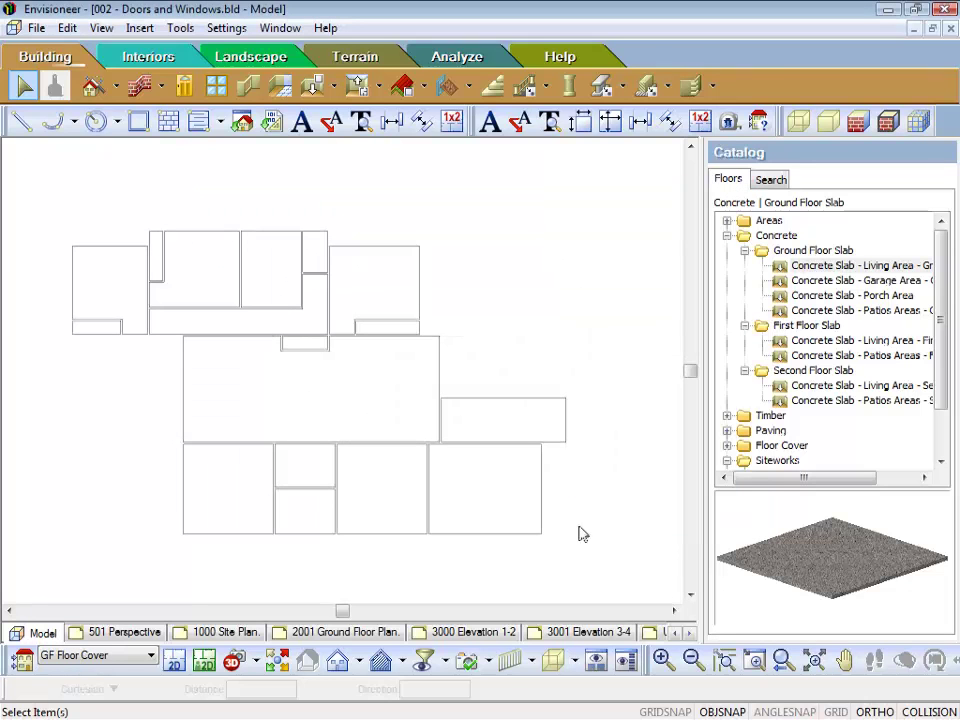
On Ground Floor, window-select all slabs, duplicate them to GF Floor Cover, then delete the originals.
{"action": "left_click", "coordinate": [73, 656]}
{"action": "left_click", "coordinate": [62, 577]}
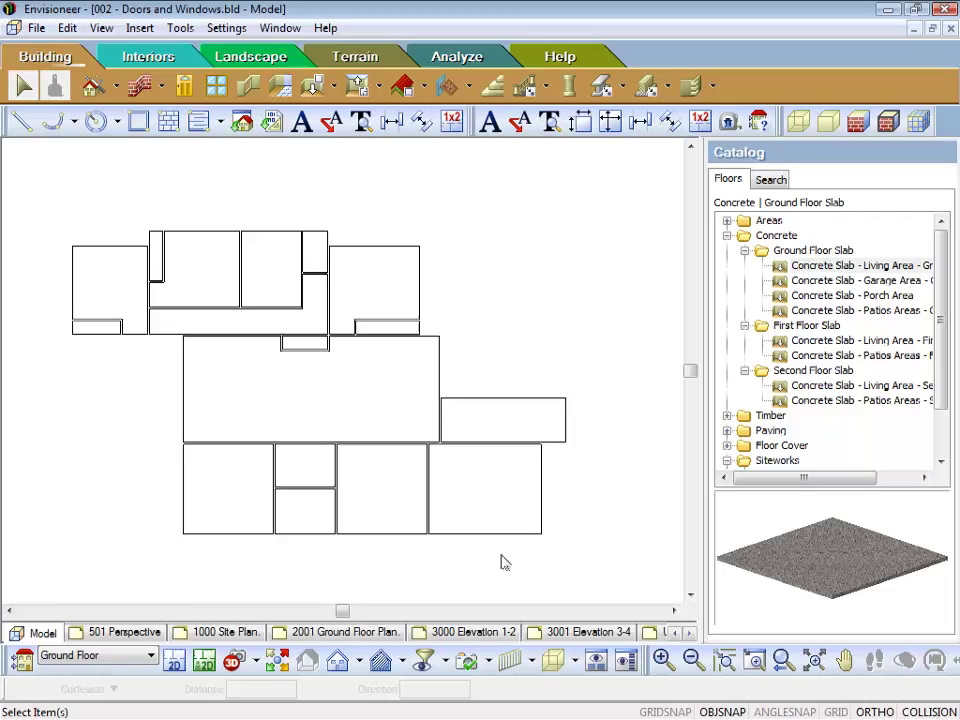
{"action": "left_click_drag", "start_coordinate": [623, 550], "coordinate": [61, 200]}
{"action": "right_click", "coordinate": [61, 202]}
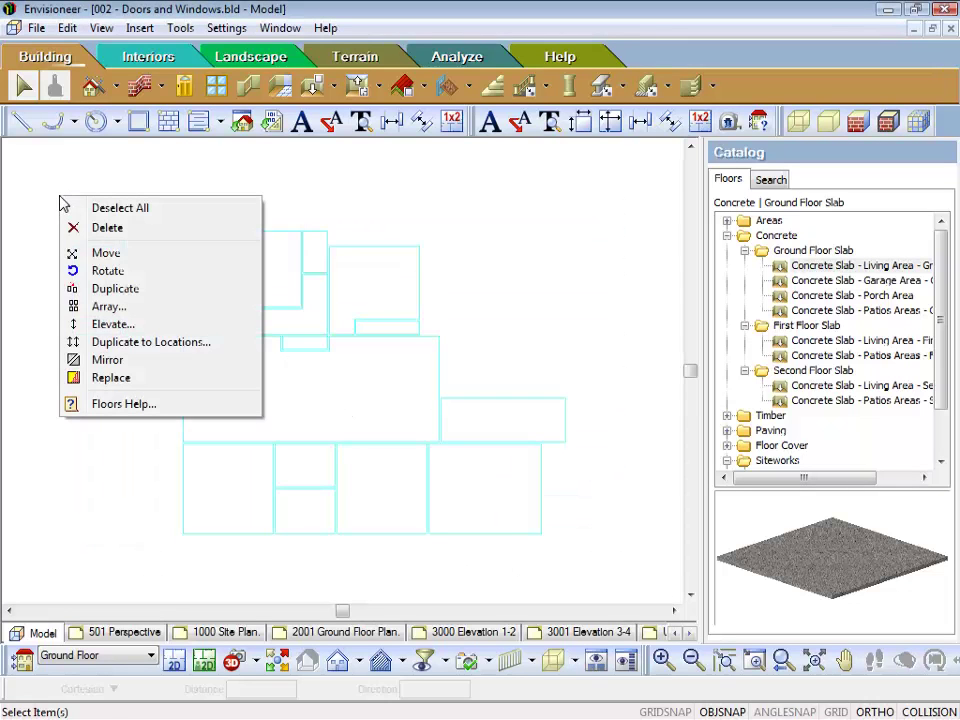
{"action": "left_click", "coordinate": [114, 345]}
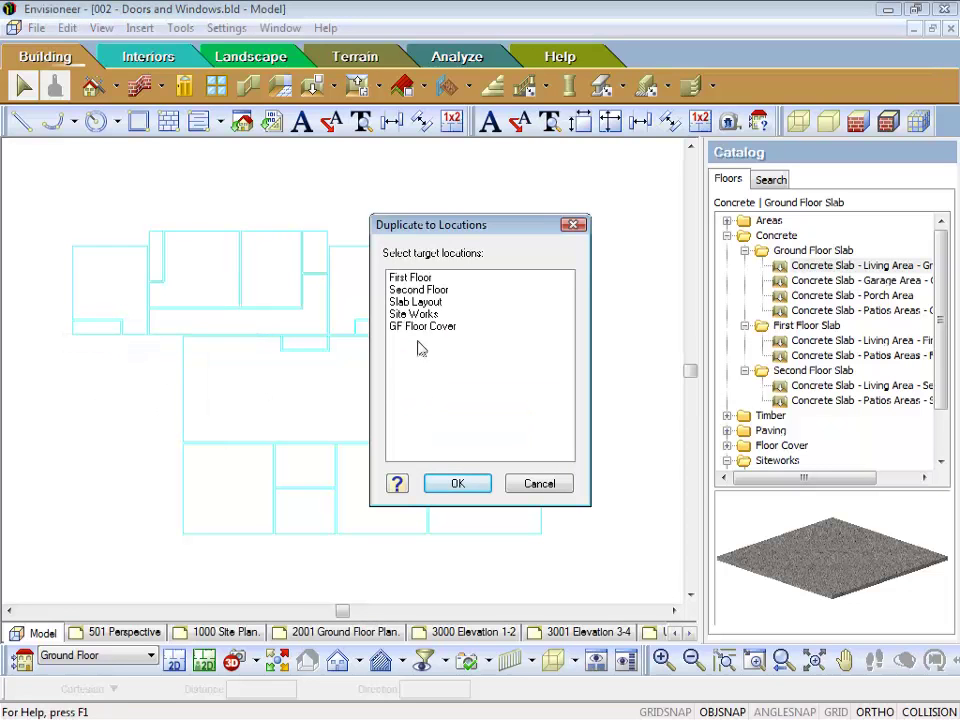
{"action": "left_click", "coordinate": [420, 332]}
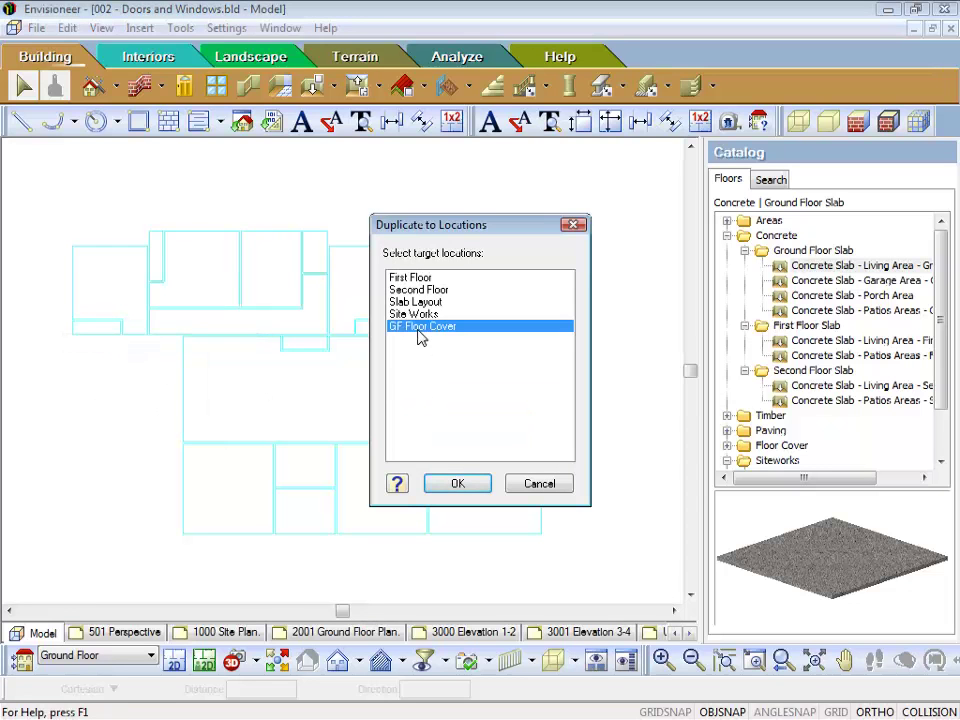
{"action": "left_click", "coordinate": [458, 484]}
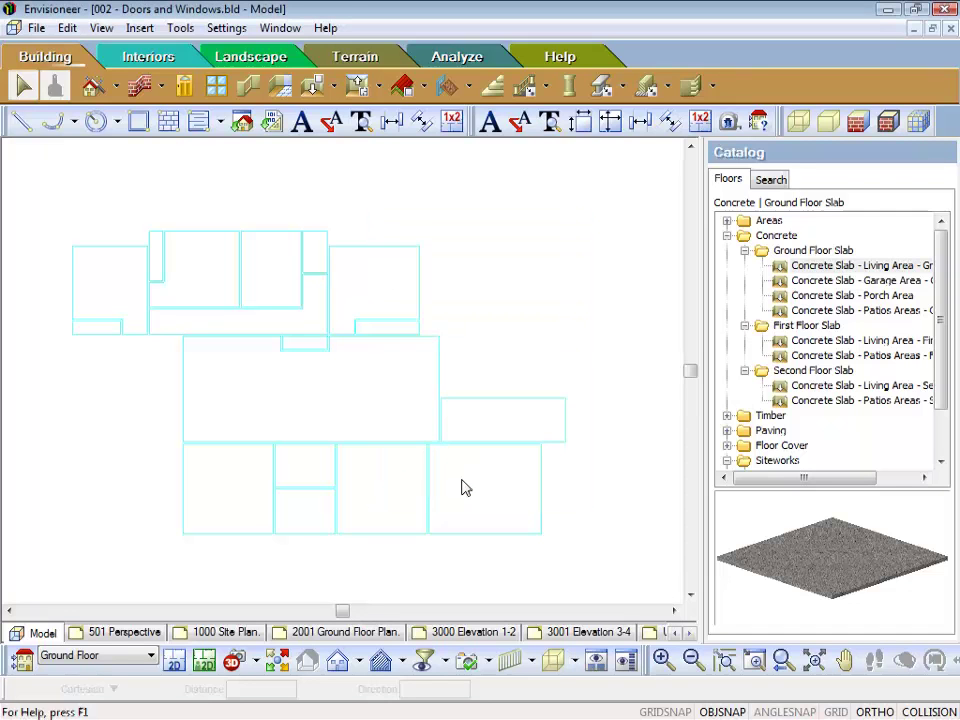
{"action": "right_click", "coordinate": [242, 387]}
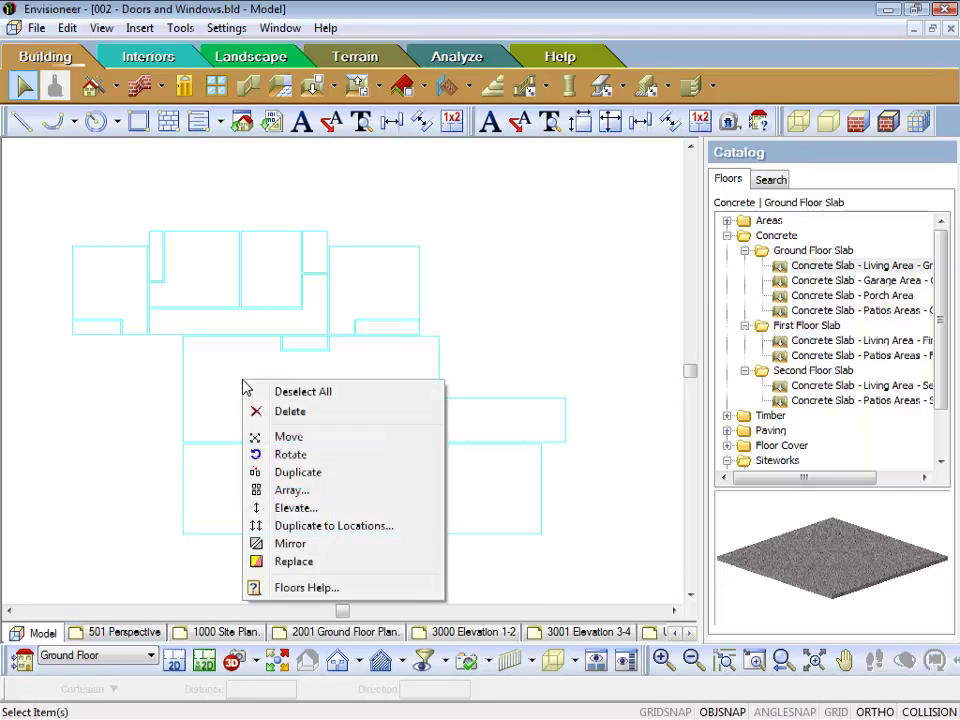
{"action": "left_click", "coordinate": [288, 418]}
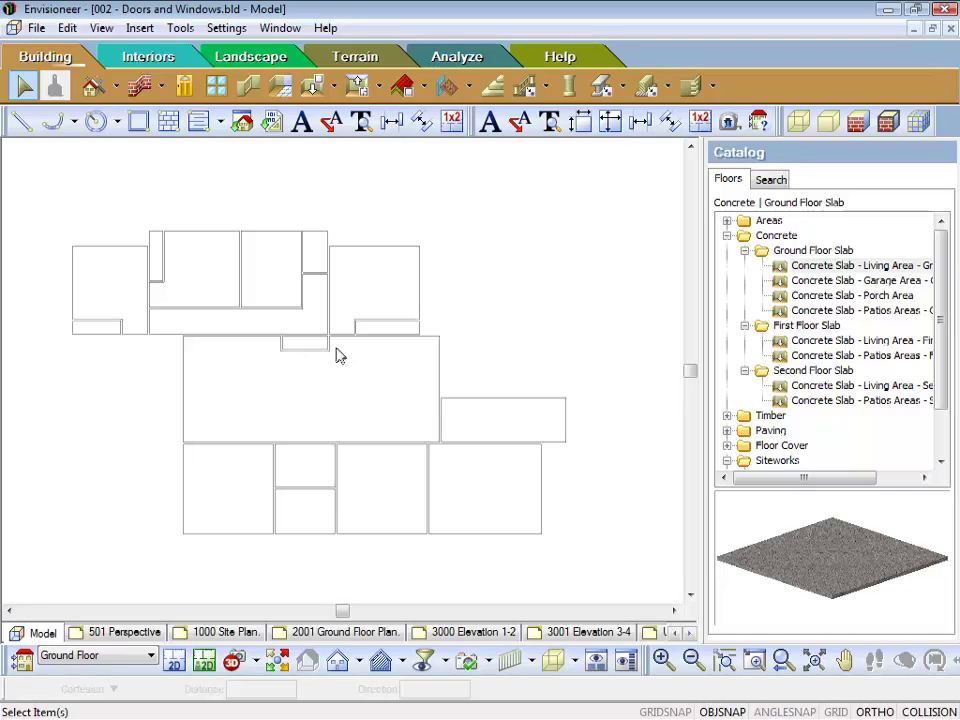
Show all elements on every location using View Filter's Display All.
{"action": "left_click", "coordinate": [424, 662]}
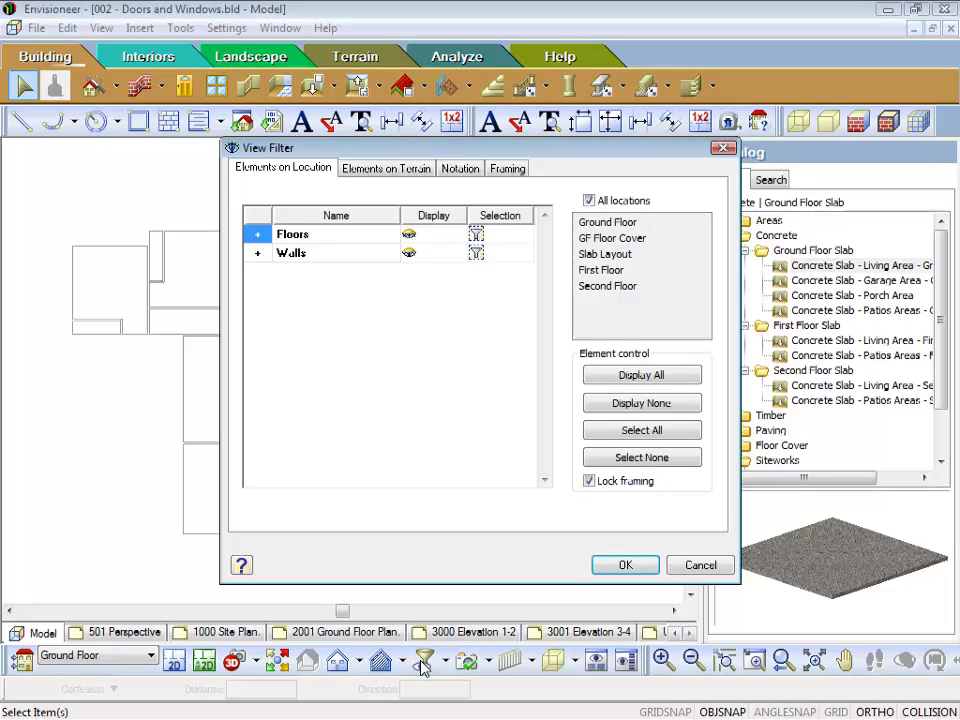
{"action": "left_click", "coordinate": [622, 378]}
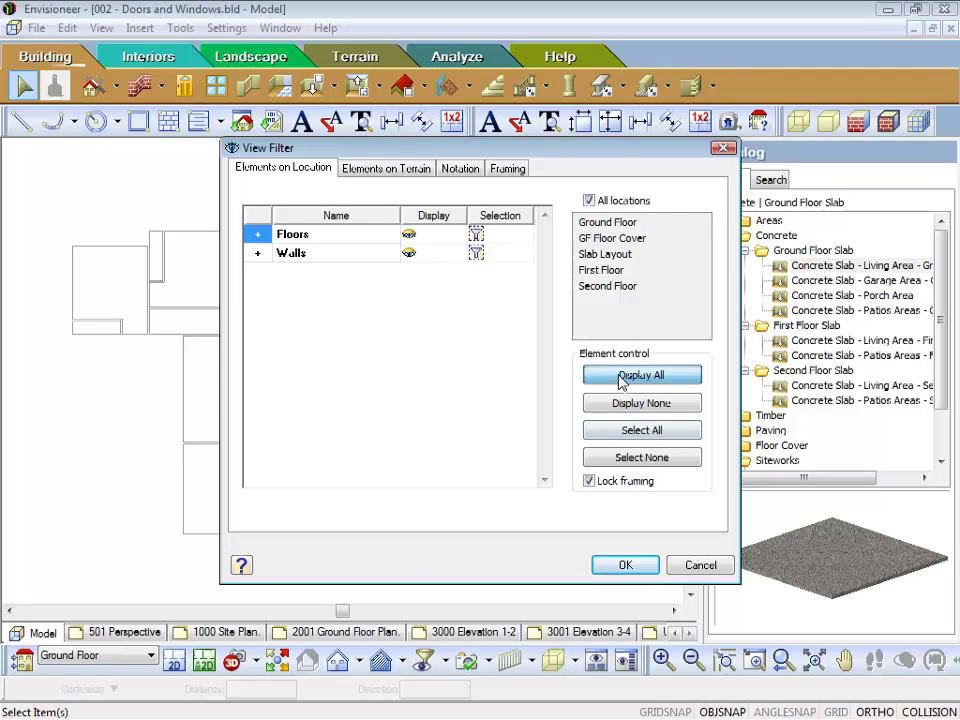
{"action": "left_click", "coordinate": [624, 567]}
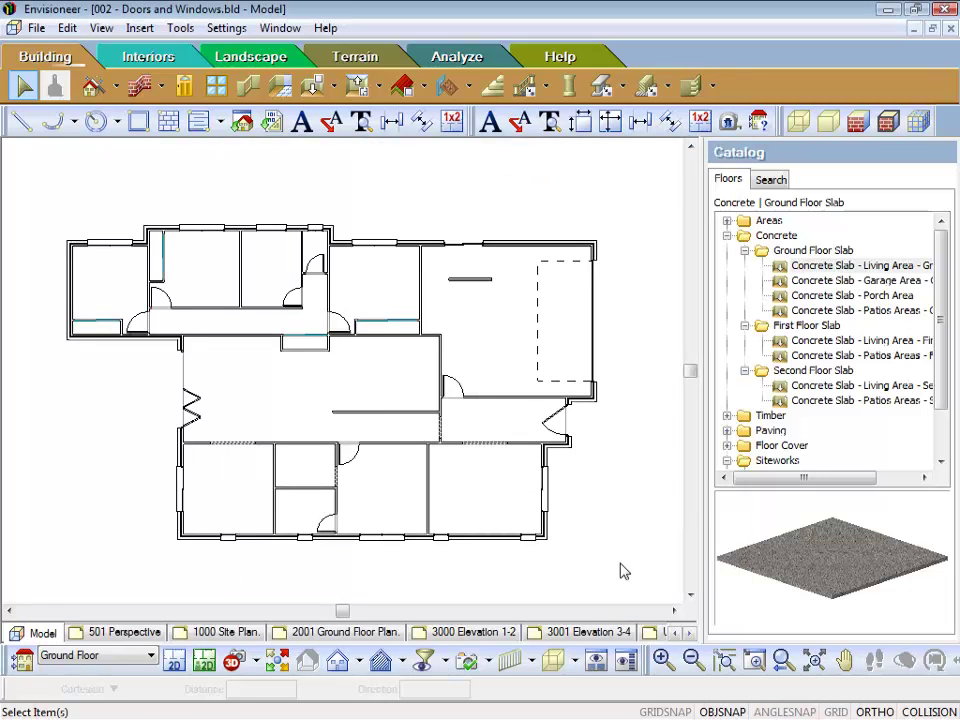
Start Floor by Perimeter with Concrete Slab - Living Area, then cancel it.
{"action": "left_click", "coordinate": [333, 89]}
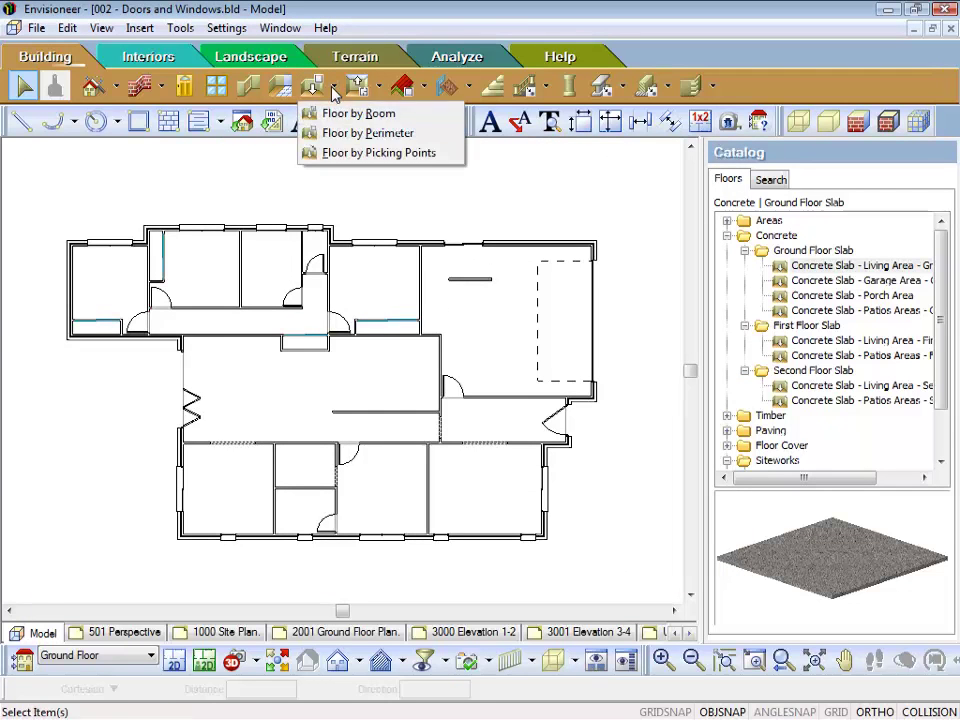
{"action": "left_click", "coordinate": [350, 140]}
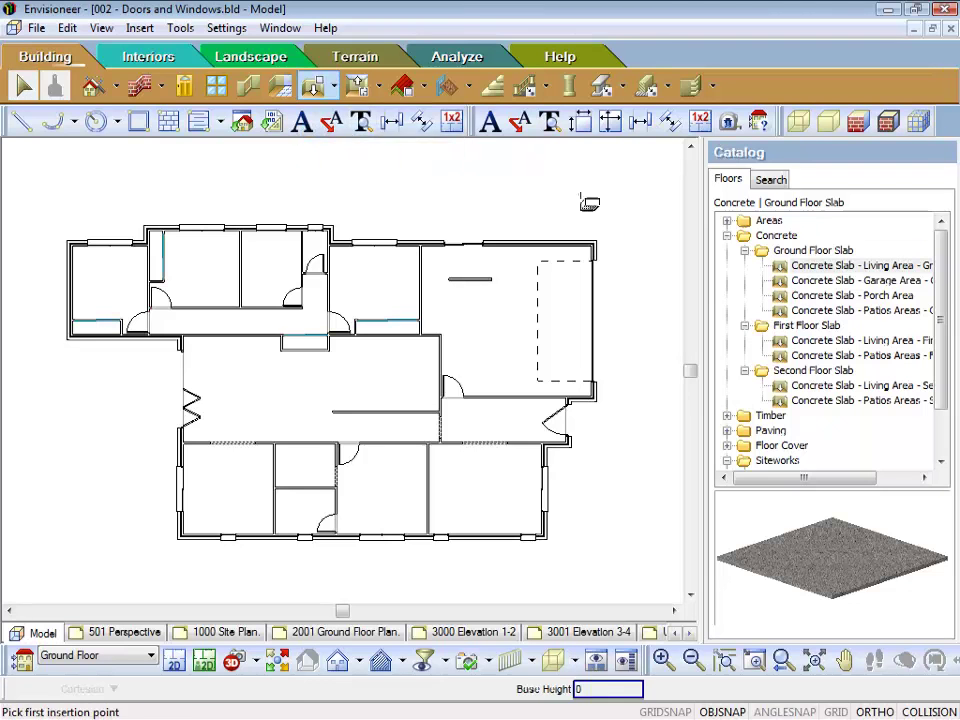
{"action": "left_click", "coordinate": [812, 268]}
{"action": "key", "text": "Escape"}
Show the ground floor model as a 3D isometric view, zoom, and bring up View Filter.
{"action": "left_click", "coordinate": [232, 661]}
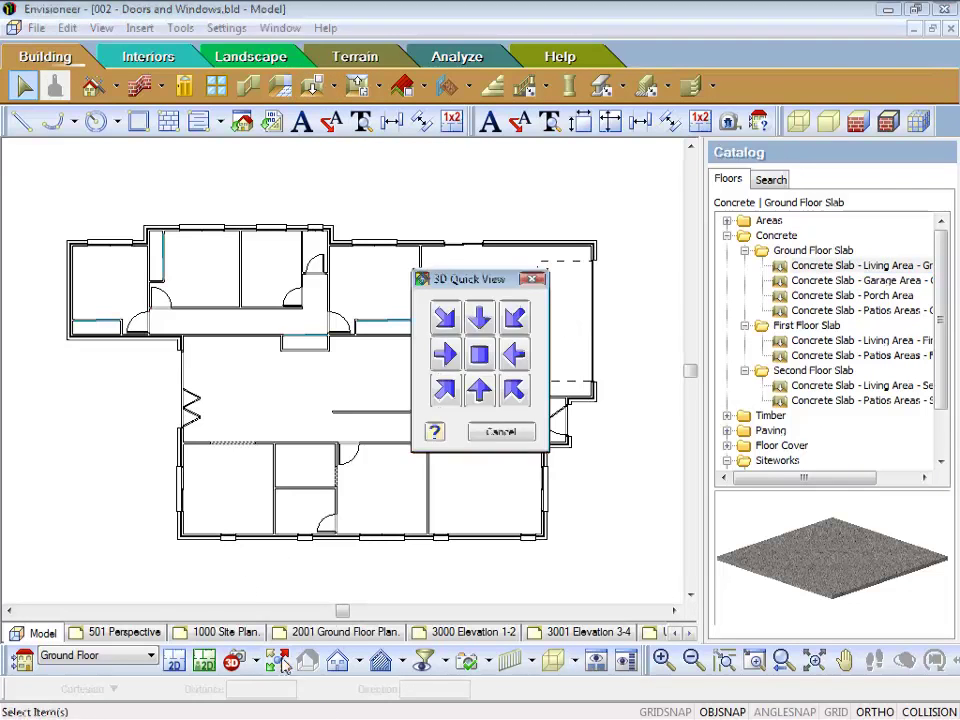
{"action": "left_click", "coordinate": [514, 391]}
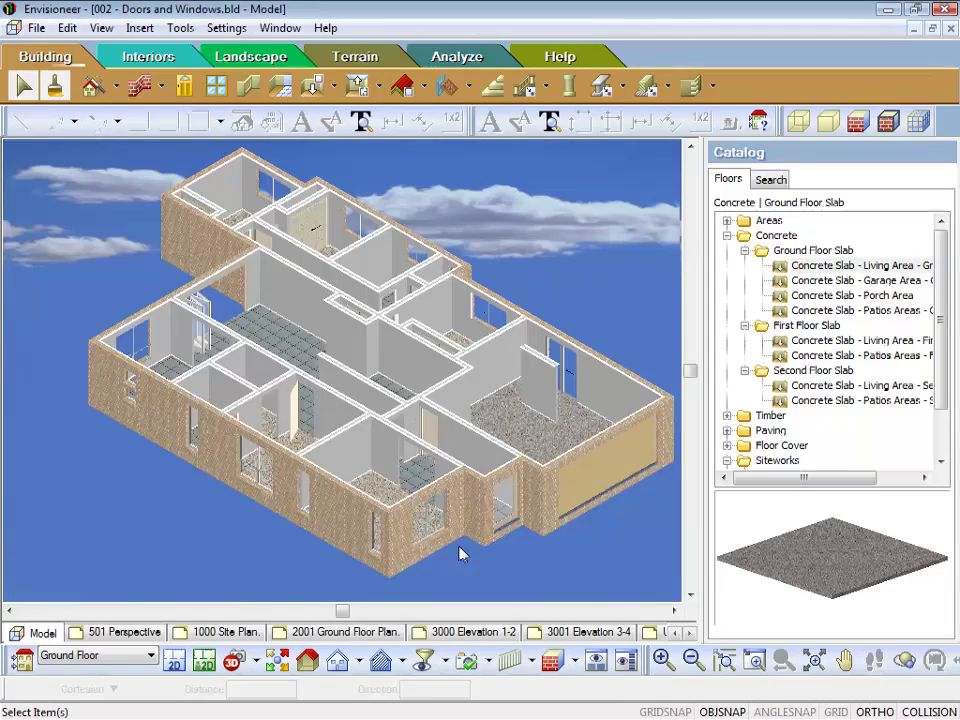
{"action": "scroll", "coordinate": [460, 553], "scroll_direction": "up", "scroll_amount": 4}
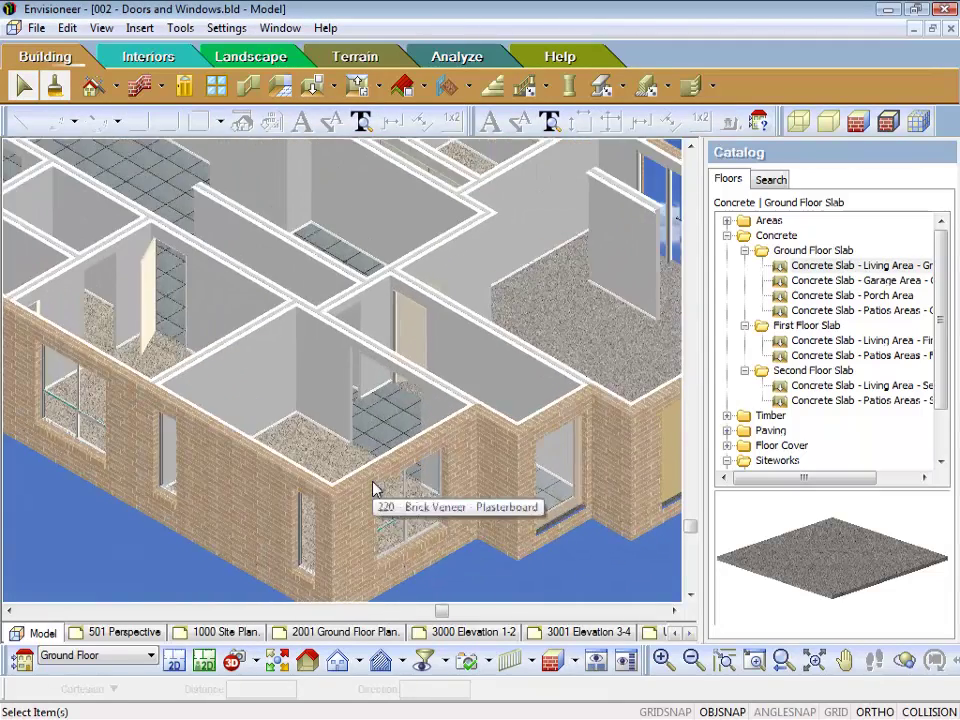
{"action": "scroll", "coordinate": [373, 489], "scroll_direction": "down", "scroll_amount": 1}
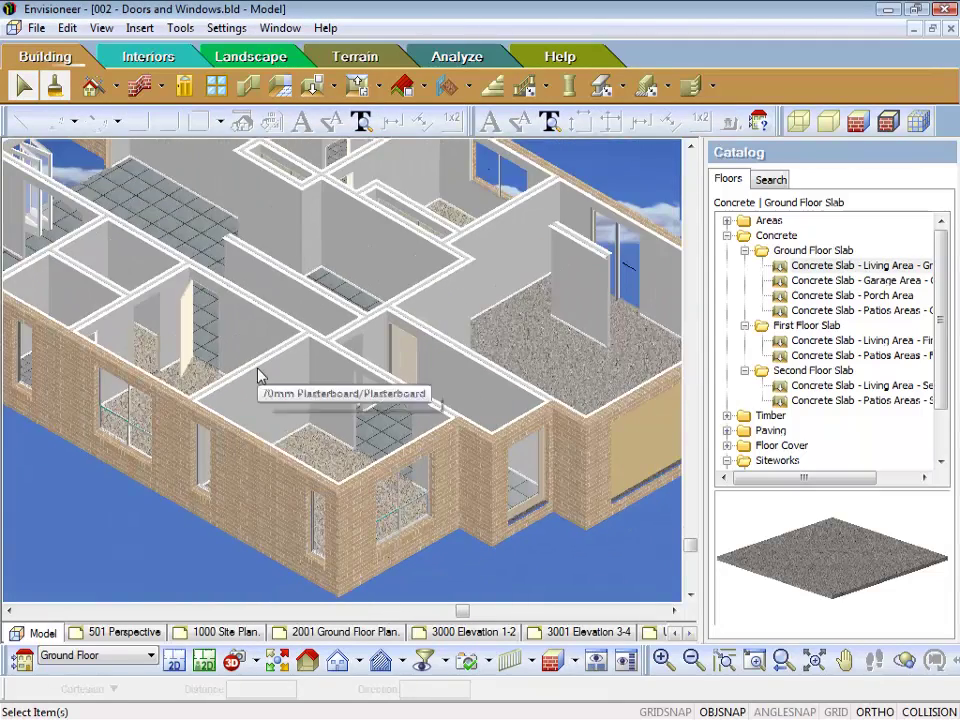
{"action": "left_click", "coordinate": [425, 660]}
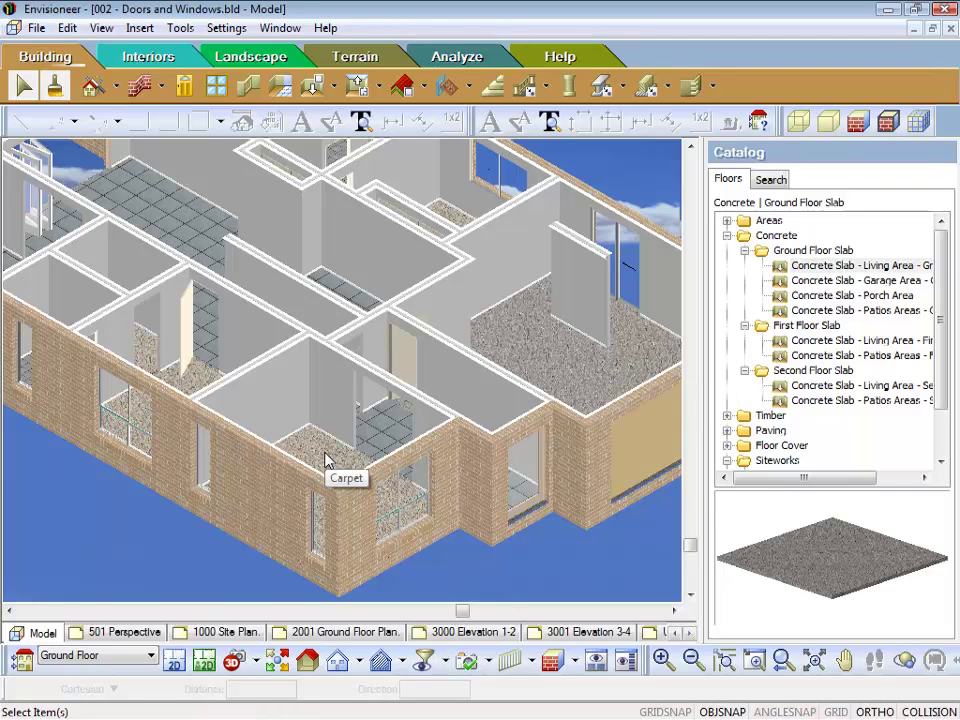
{"action": "left_click", "coordinate": [426, 663]}
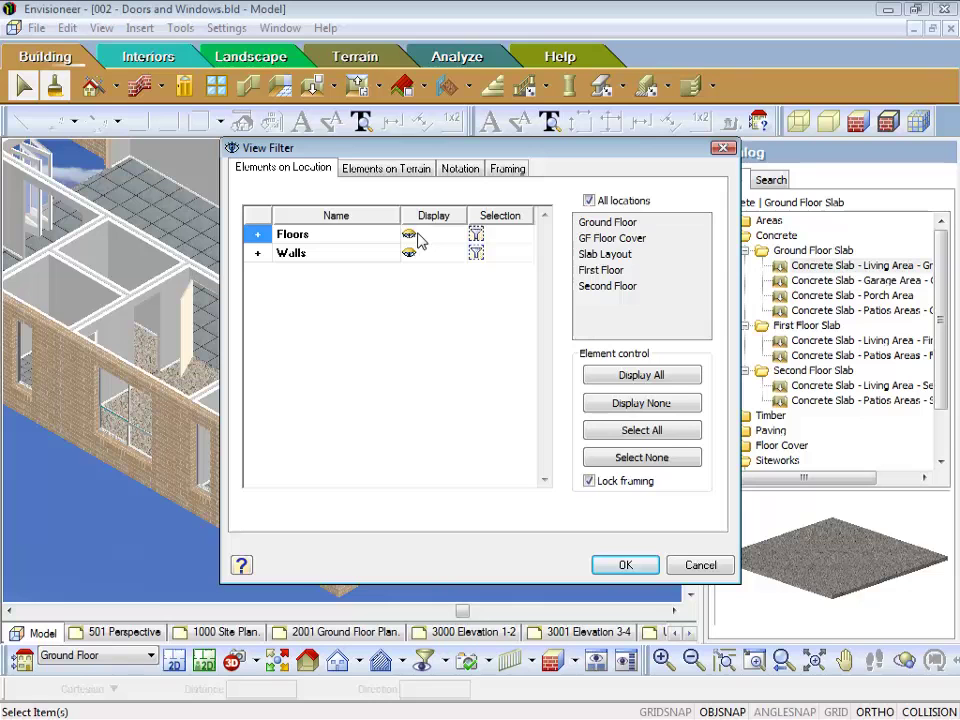
In View Filter, untick All locations and set GF Floor Cover to Display None.
{"action": "left_click", "coordinate": [589, 201]}
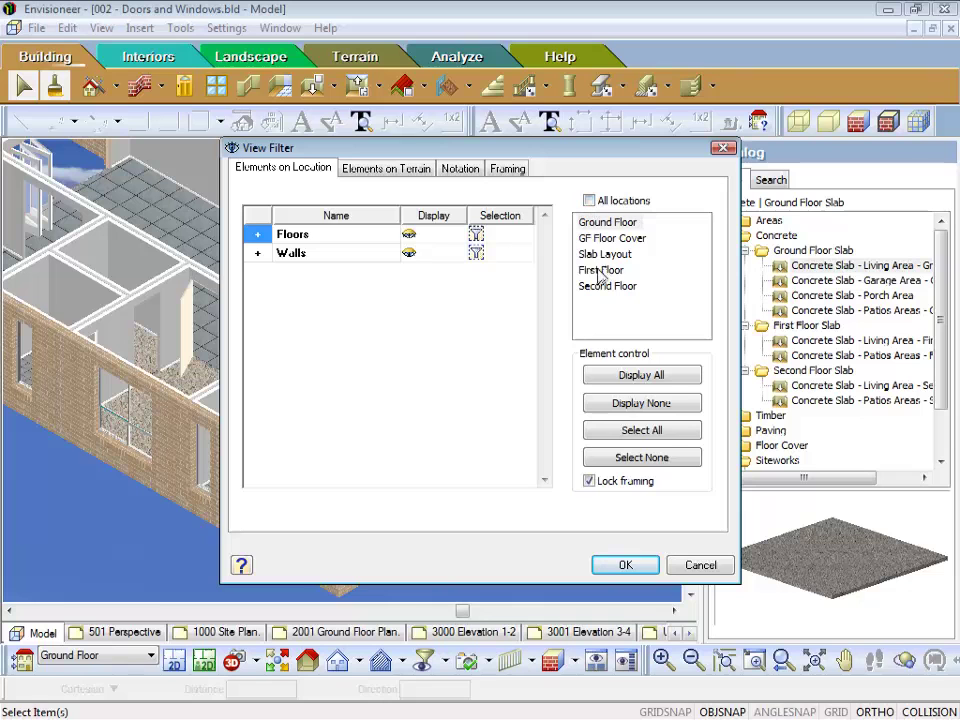
{"action": "left_click", "coordinate": [590, 239]}
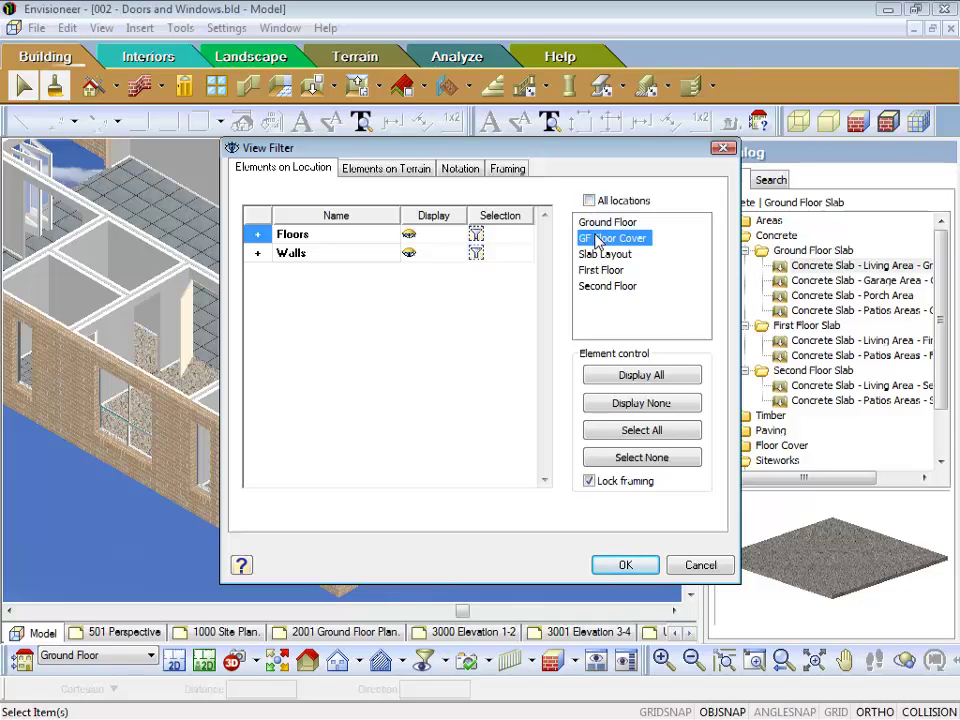
{"action": "left_click", "coordinate": [624, 402]}
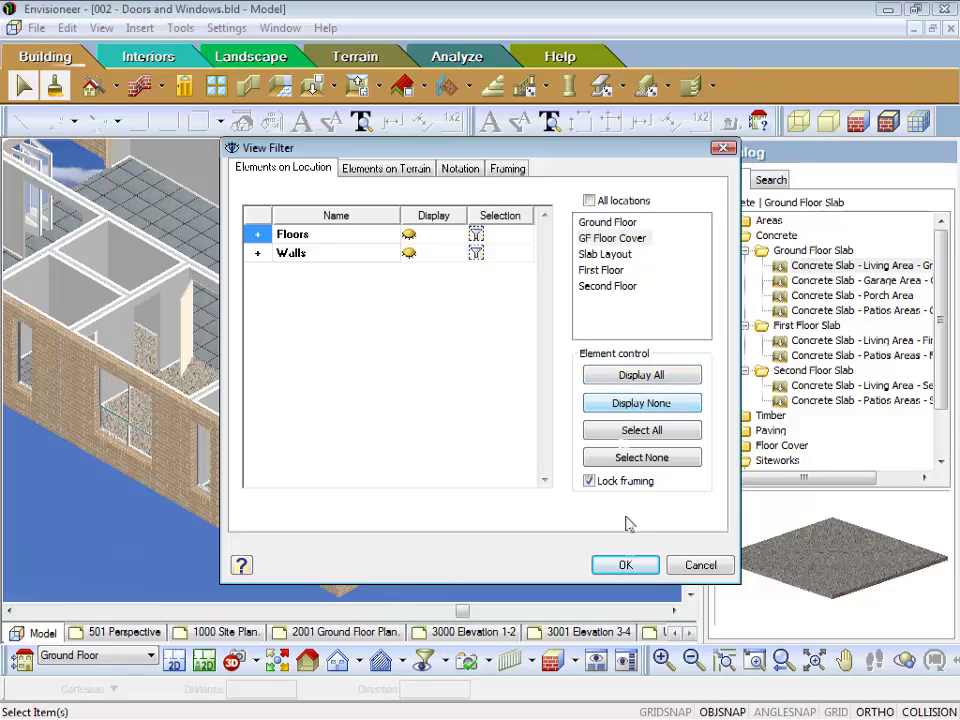
{"action": "left_click", "coordinate": [626, 566]}
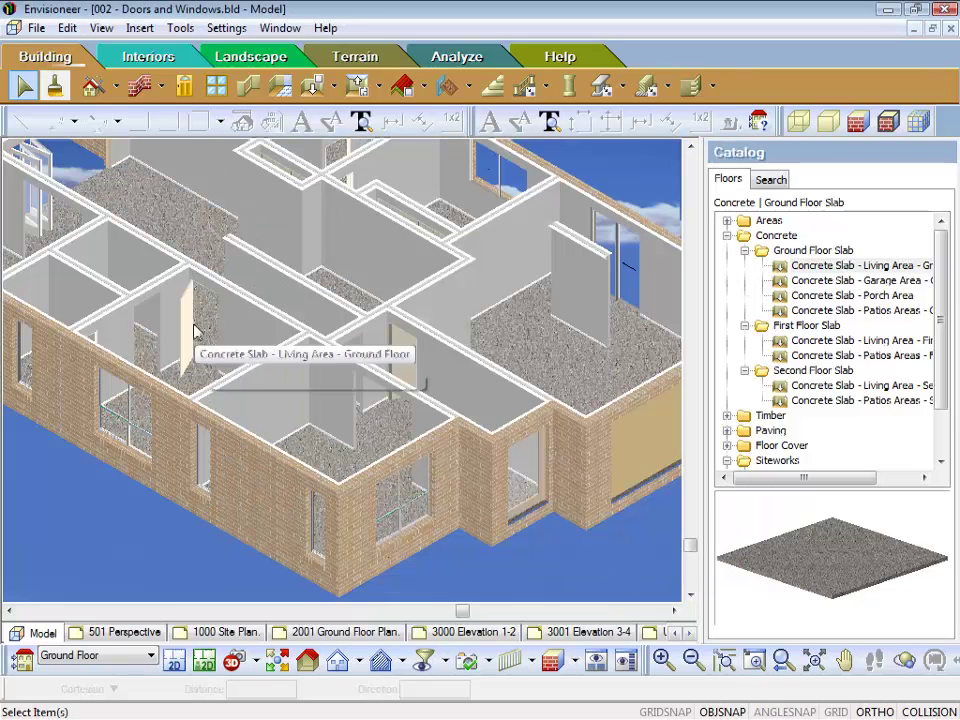
In View Filter, hide Ground Floor walls and show GF Floor Cover floors, per location.
{"action": "left_click", "coordinate": [437, 668]}
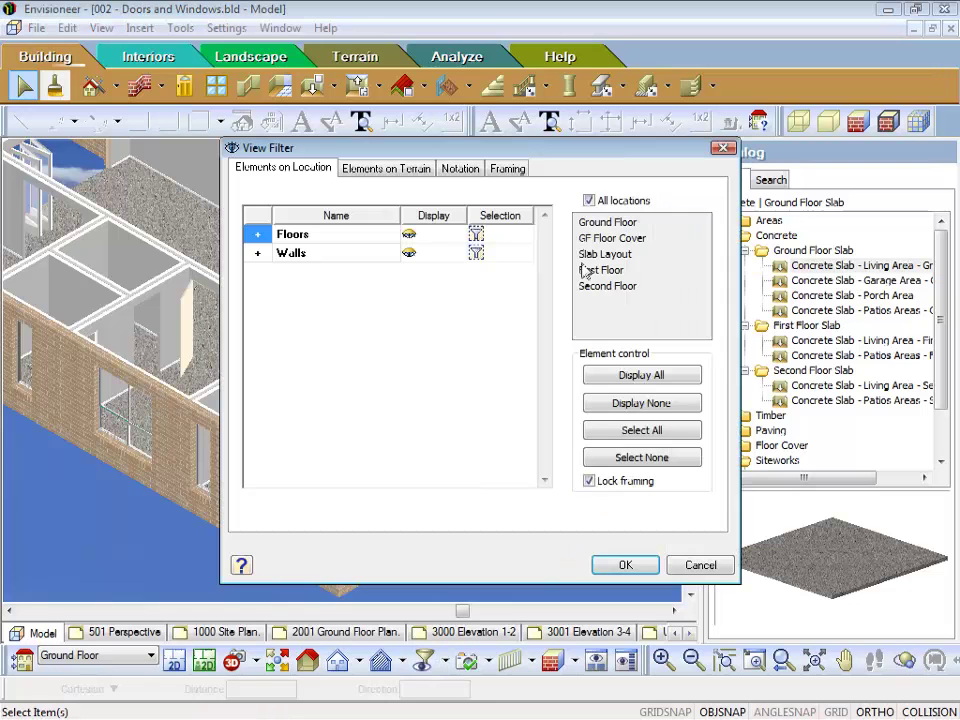
{"action": "left_click", "coordinate": [590, 201]}
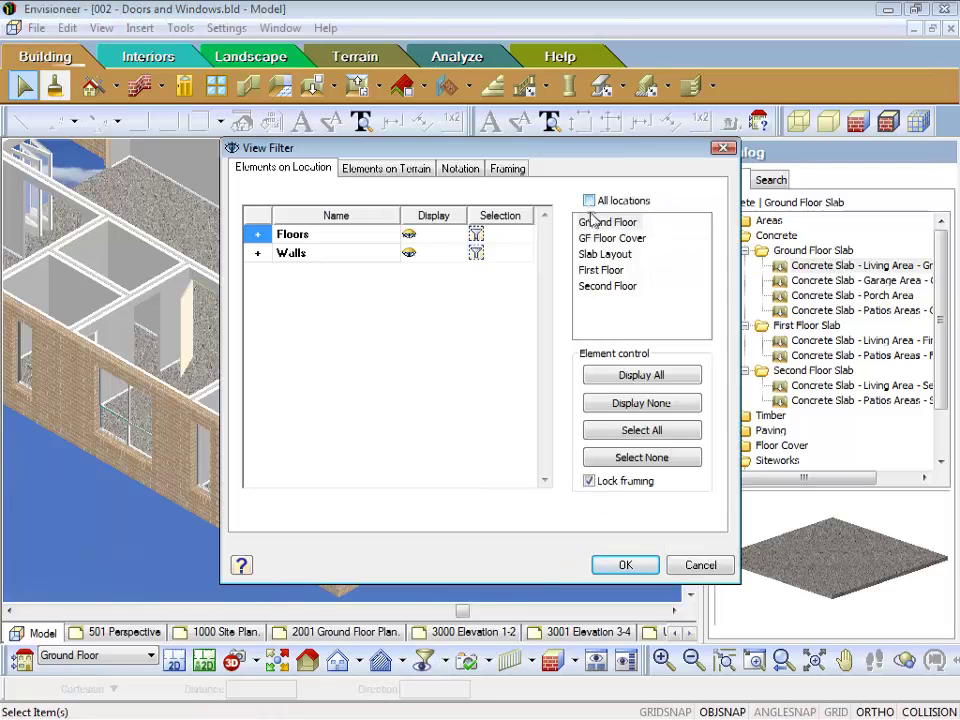
{"action": "left_click", "coordinate": [594, 227]}
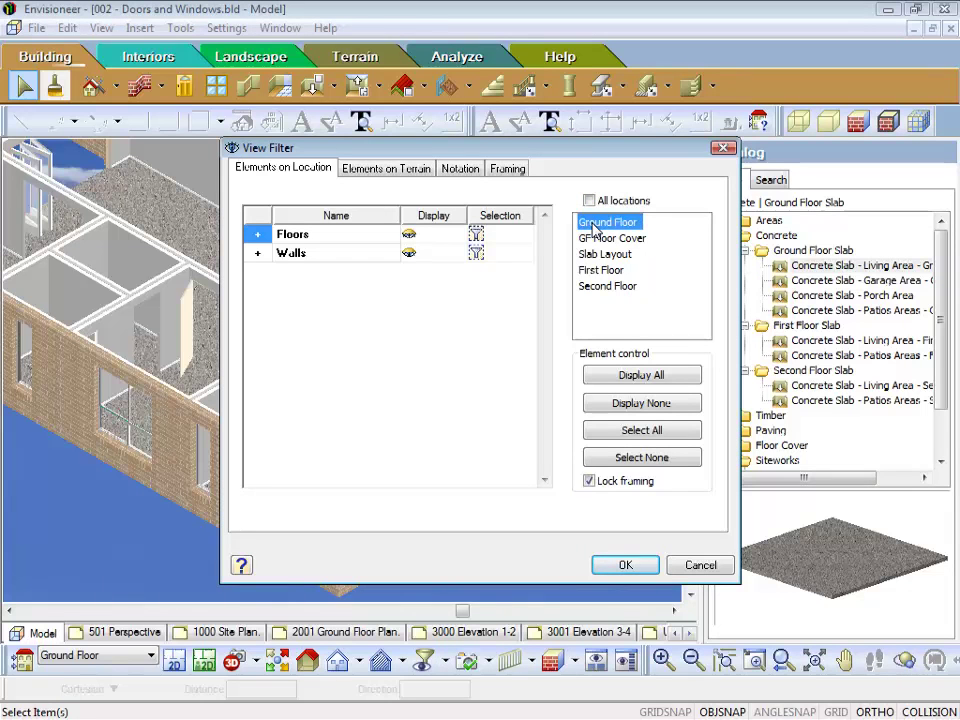
{"action": "left_click", "coordinate": [408, 253]}
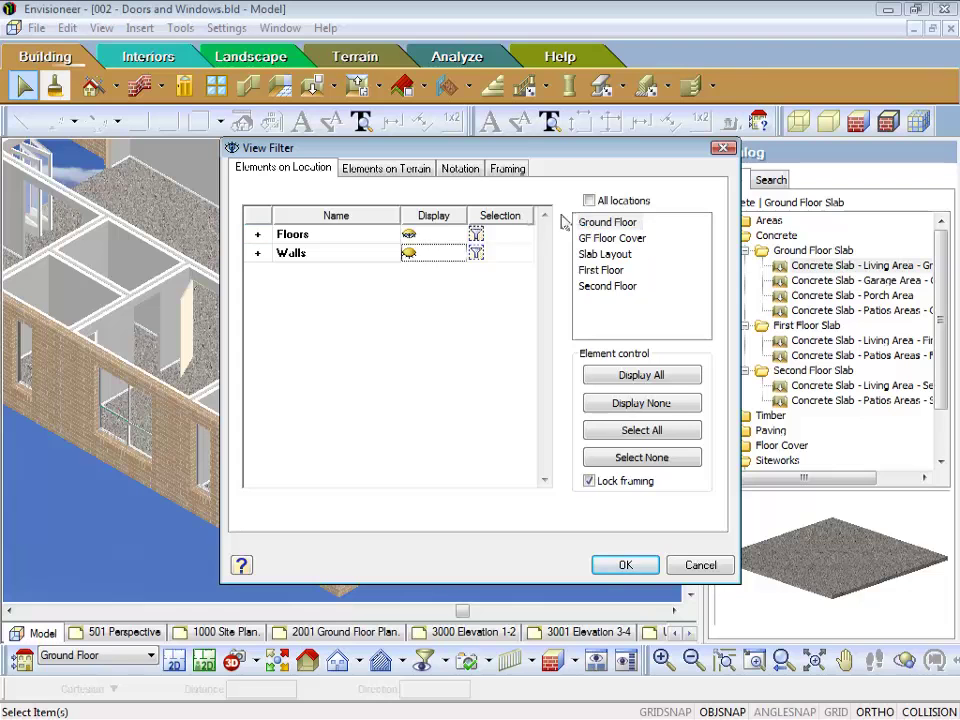
{"action": "left_click", "coordinate": [594, 240]}
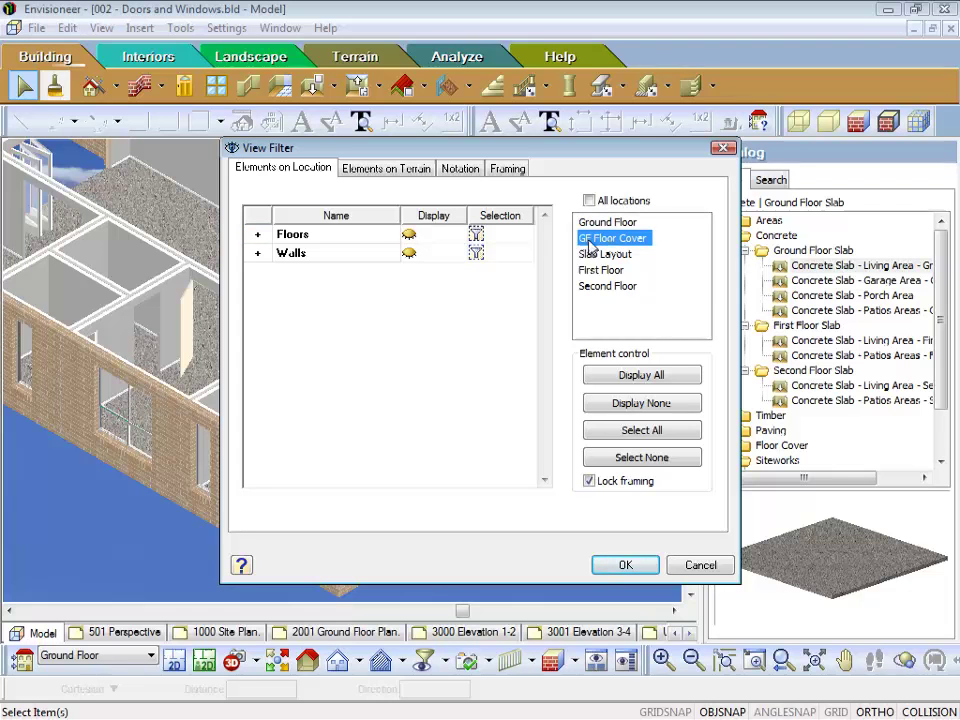
{"action": "left_click", "coordinate": [414, 257]}
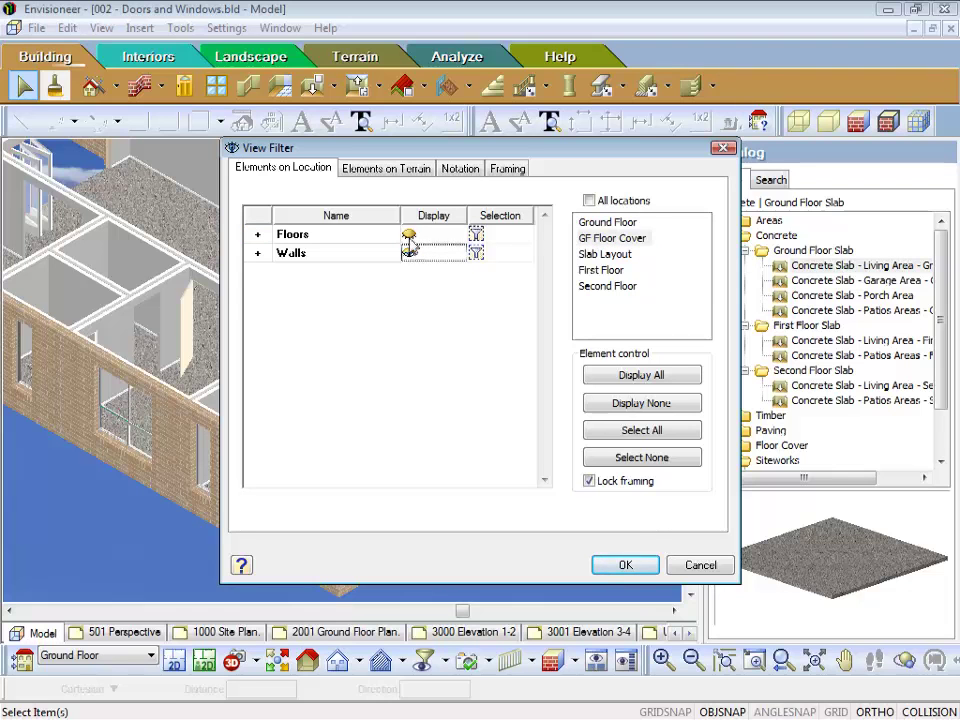
{"action": "left_click", "coordinate": [628, 568]}
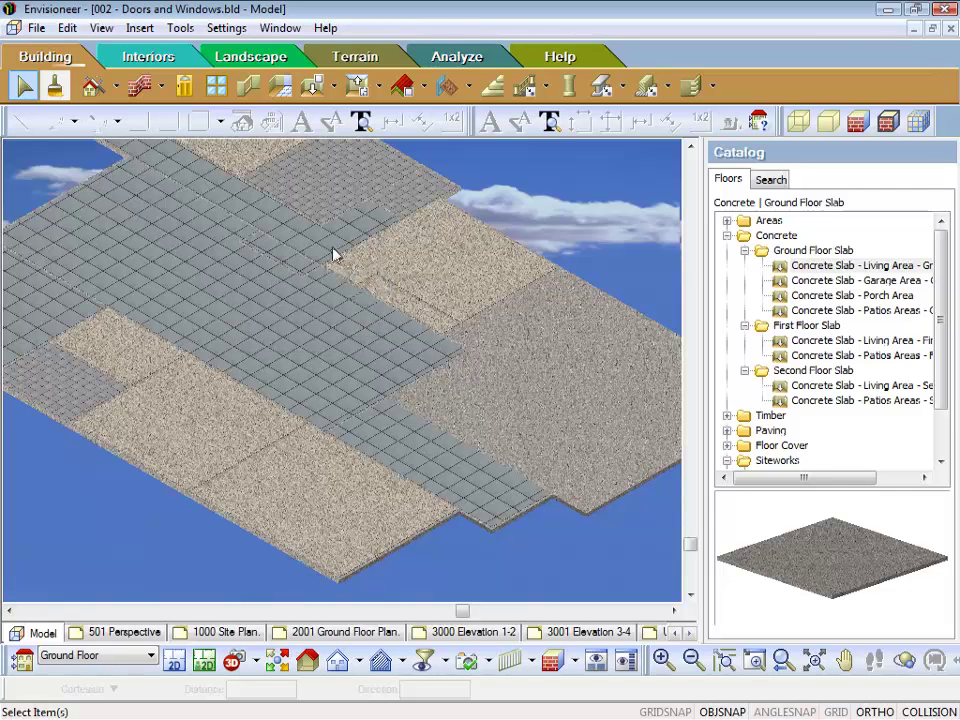
Start placing a new floor using Floor by Picking Points.
{"action": "left_click", "coordinate": [333, 87]}
{"action": "left_click", "coordinate": [344, 153]}
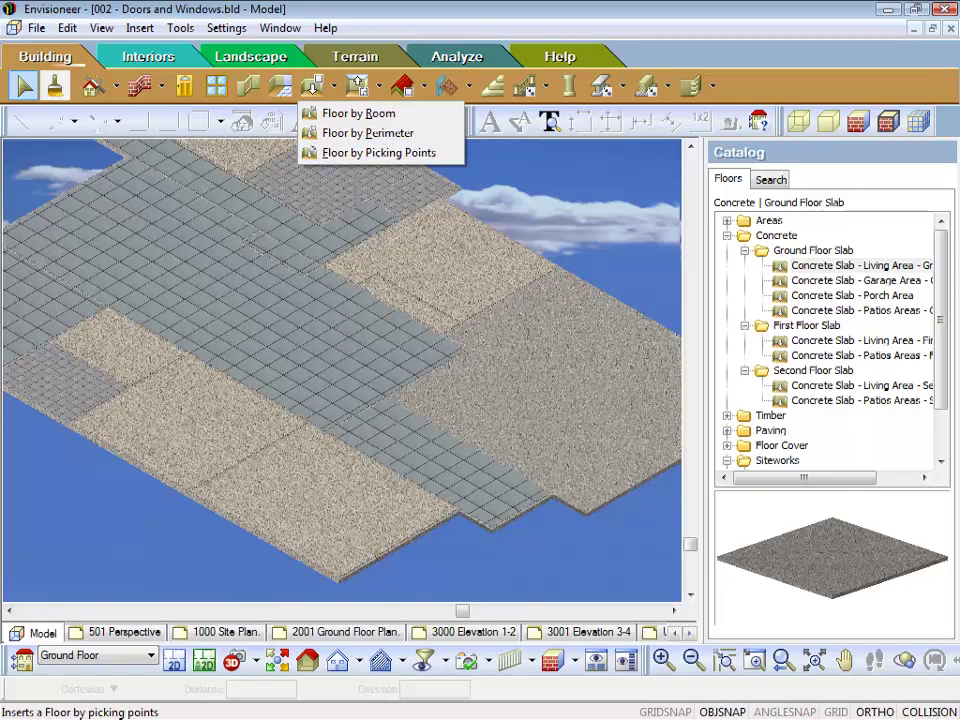